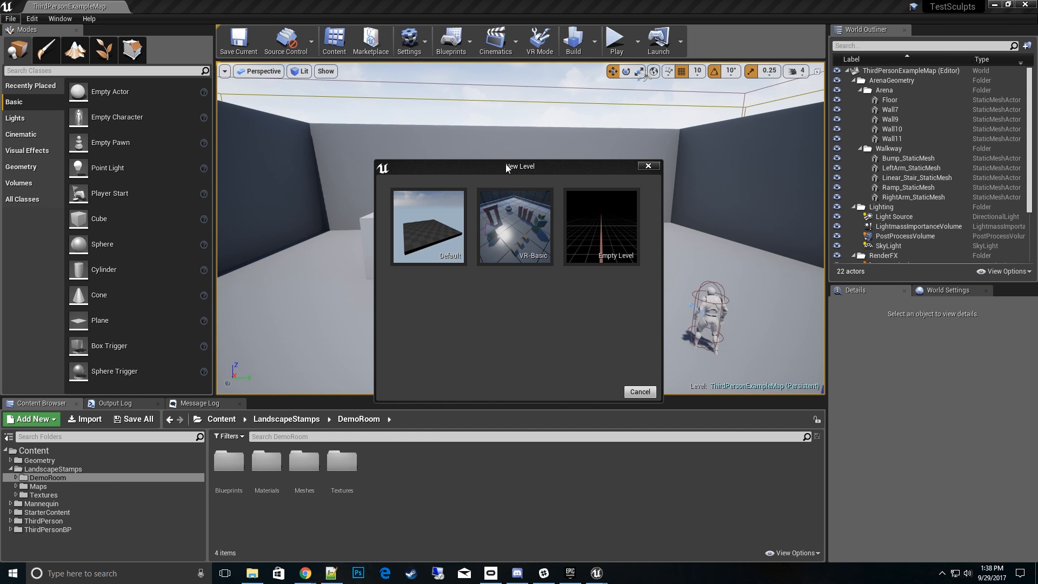
Create a new level from the Default template and delete its floor mesh
{"action": "left_click", "coordinate": [432, 239]}
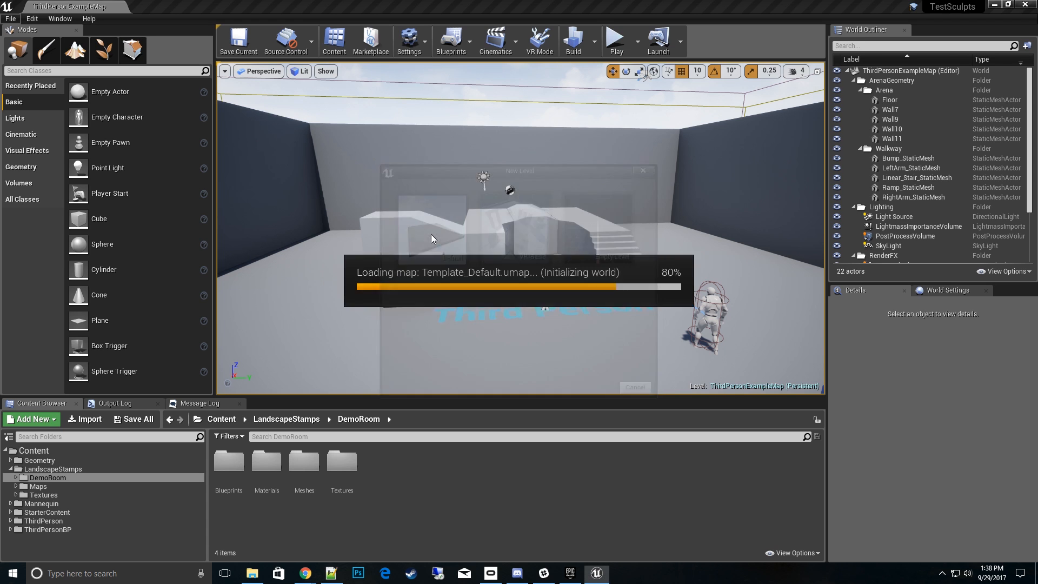
{"action": "key", "text": "s"}
{"action": "right_click_drag", "start_coordinate": [639, 319], "coordinate": [811, 286]}
{"action": "key", "text": "a"}
{"action": "right_click_drag", "start_coordinate": [621, 275], "coordinate": [658, 327]}
{"action": "left_click", "coordinate": [604, 271]}
{"action": "key", "text": "Delete"}
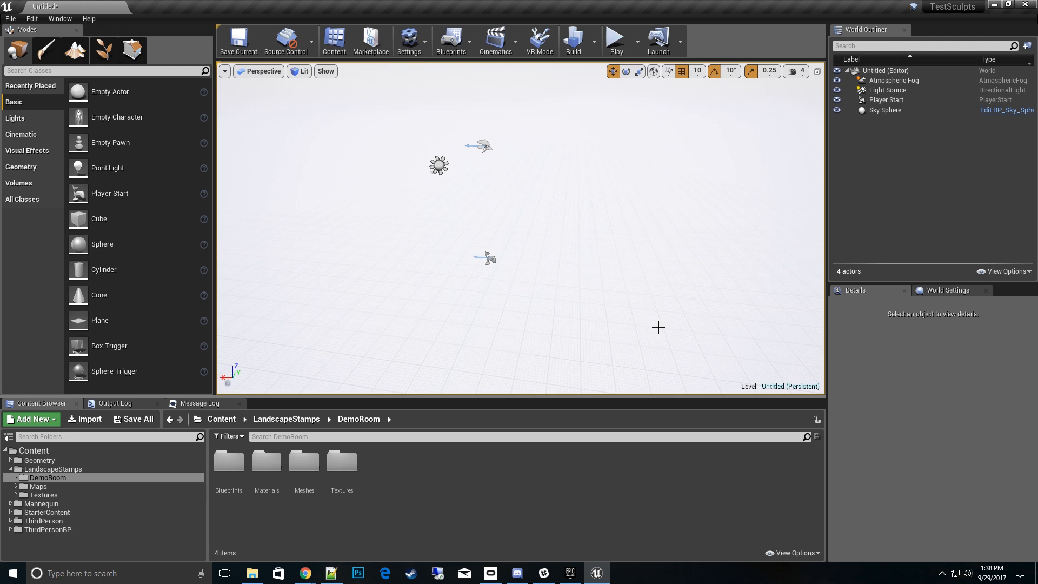
Create a new landscape with the MI_Landscape material, 63×63 quad sections and 8×8 components, locating the material in the project's Materials folder
{"action": "left_click", "coordinate": [95, 56]}
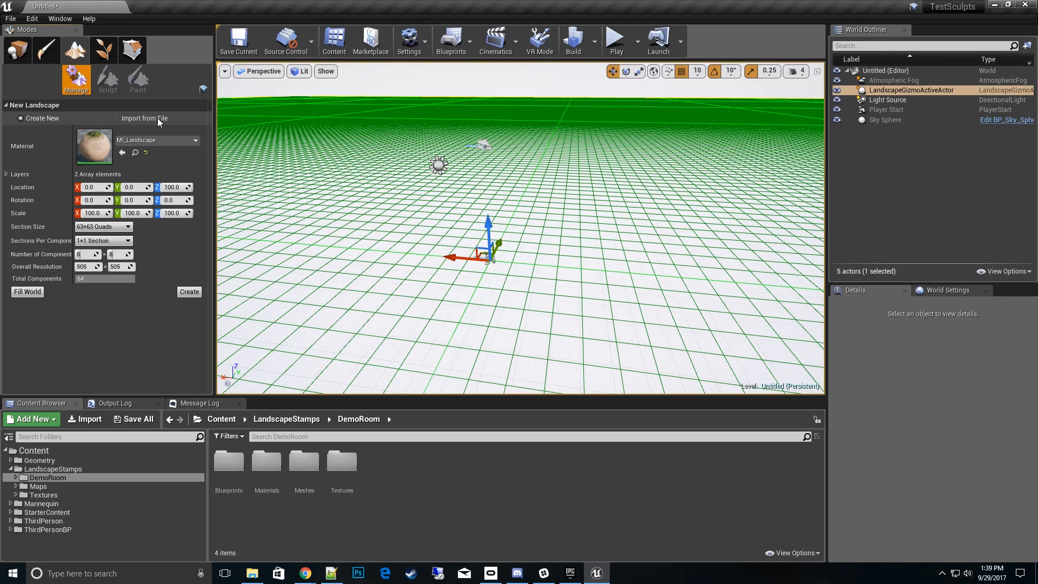
{"action": "right_click_drag", "start_coordinate": [523, 354], "coordinate": [498, 350]}
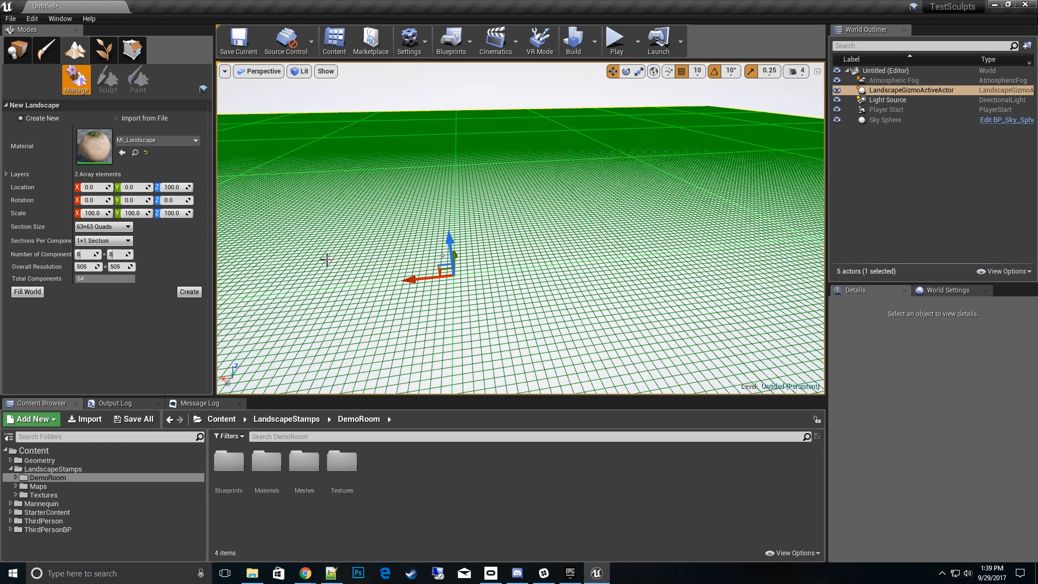
{"action": "mouse_move", "coordinate": [539, 283]}
{"action": "right_mouse_down"}
{"action": "mouse_move", "coordinate": [508, 281]}
{"action": "mouse_move", "coordinate": [411, 330]}
{"action": "mouse_move", "coordinate": [509, 282]}
{"action": "mouse_move", "coordinate": [533, 289]}
{"action": "right_mouse_up"}
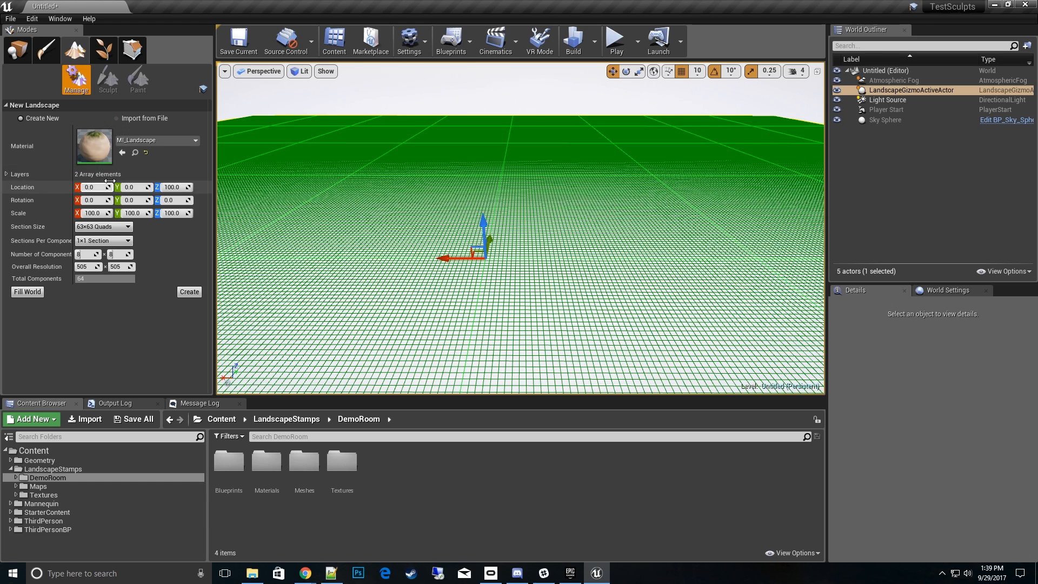
{"action": "left_click", "coordinate": [135, 152]}
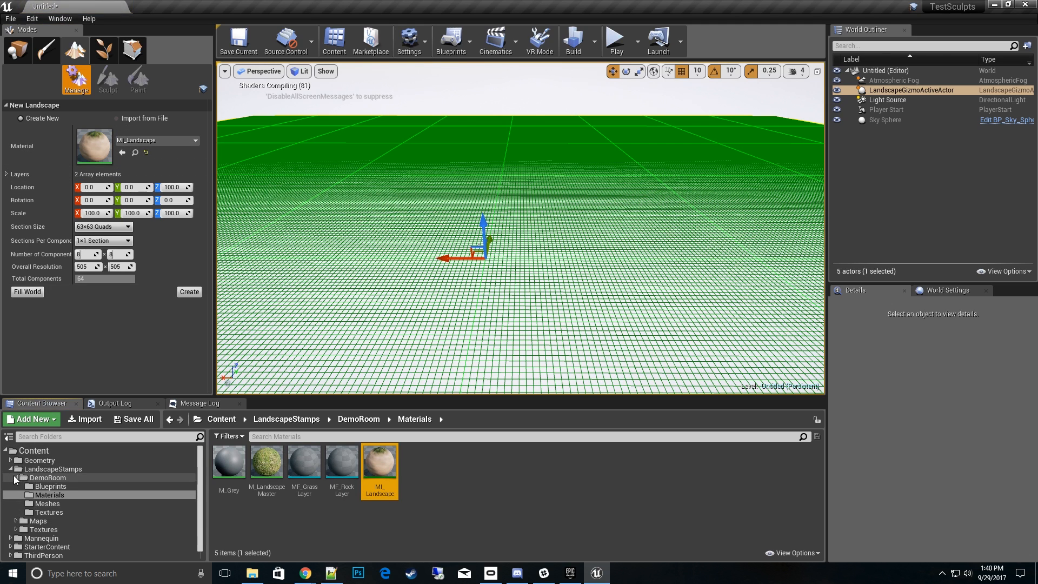
{"action": "left_click", "coordinate": [46, 494]}
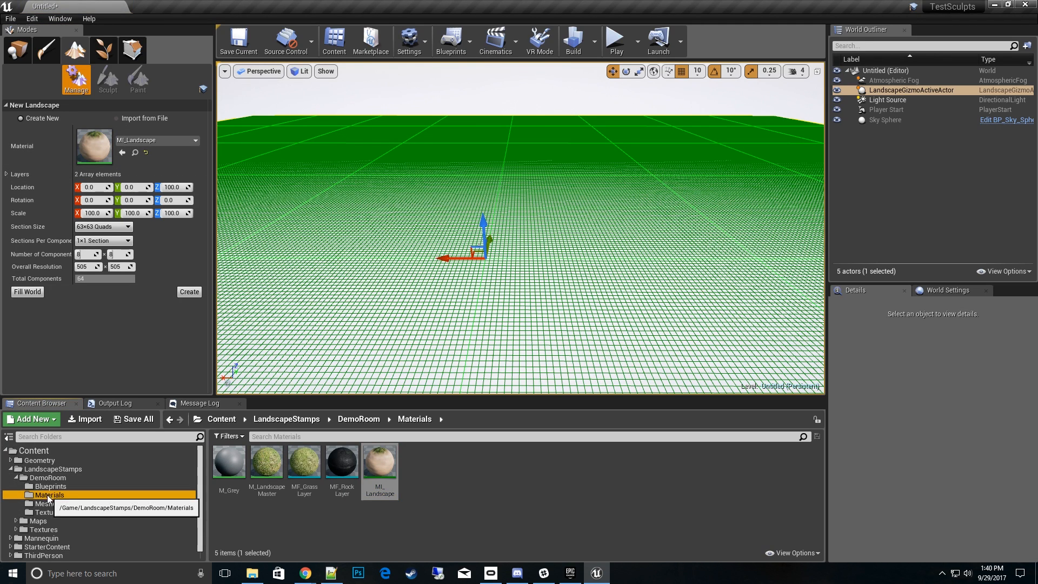
{"action": "mouse_move", "coordinate": [620, 325]}
{"action": "right_mouse_down"}
{"action": "mouse_move", "coordinate": [575, 309]}
{"action": "mouse_move", "coordinate": [620, 326]}
{"action": "right_mouse_up"}
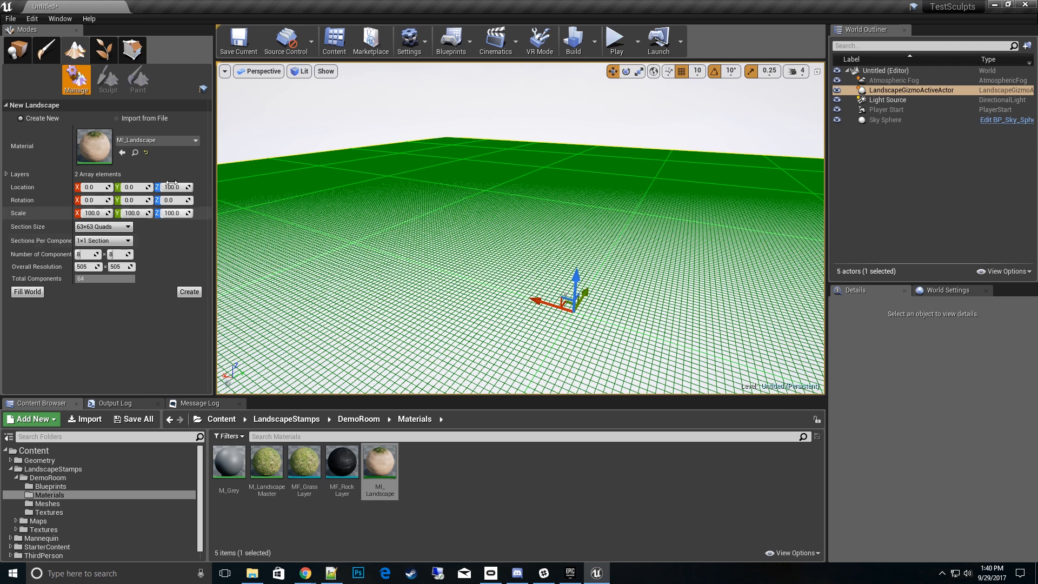
{"action": "left_click", "coordinate": [189, 292]}
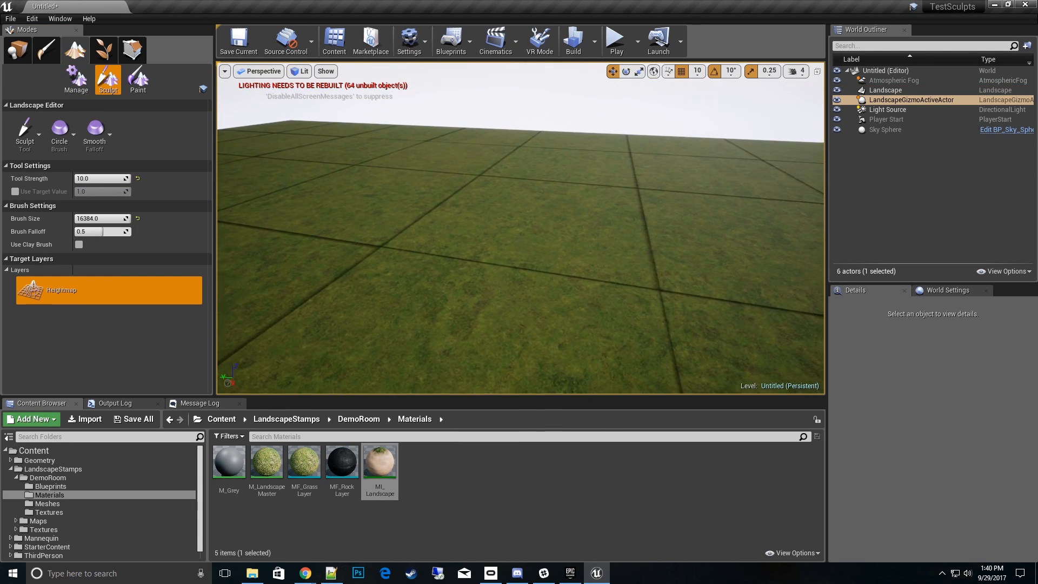
Return to actor placement mode and set the viewport exposure to Fixed at Log +1 = Brightness 2x
{"action": "mouse_move", "coordinate": [411, 237]}
{"action": "right_mouse_down"}
{"action": "mouse_move", "coordinate": [242, 241]}
{"action": "mouse_move", "coordinate": [434, 195]}
{"action": "right_mouse_up"}
{"action": "key", "text": "s"}
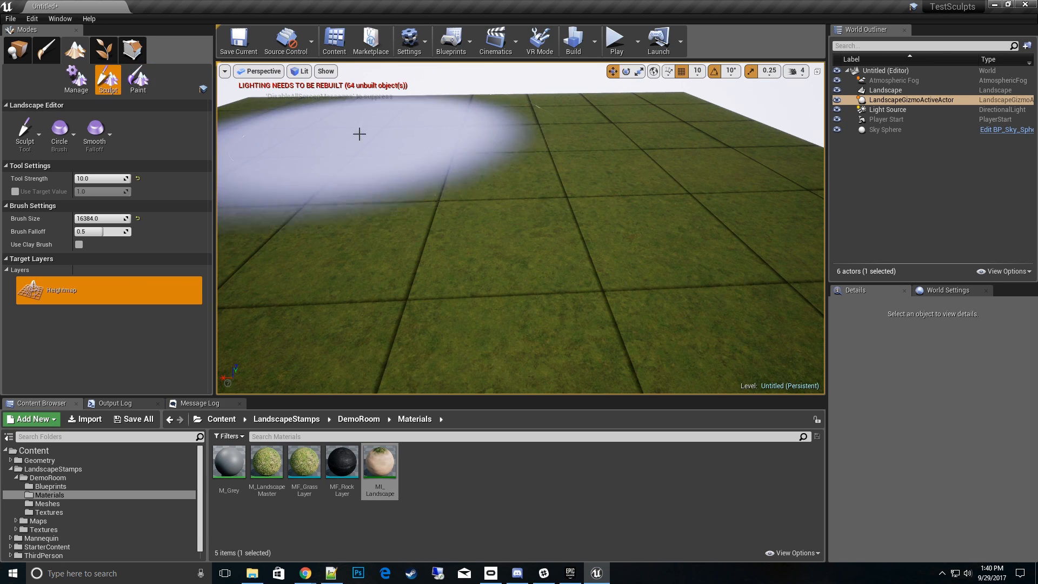
{"action": "right_click_drag", "start_coordinate": [488, 180], "coordinate": [423, 161]}
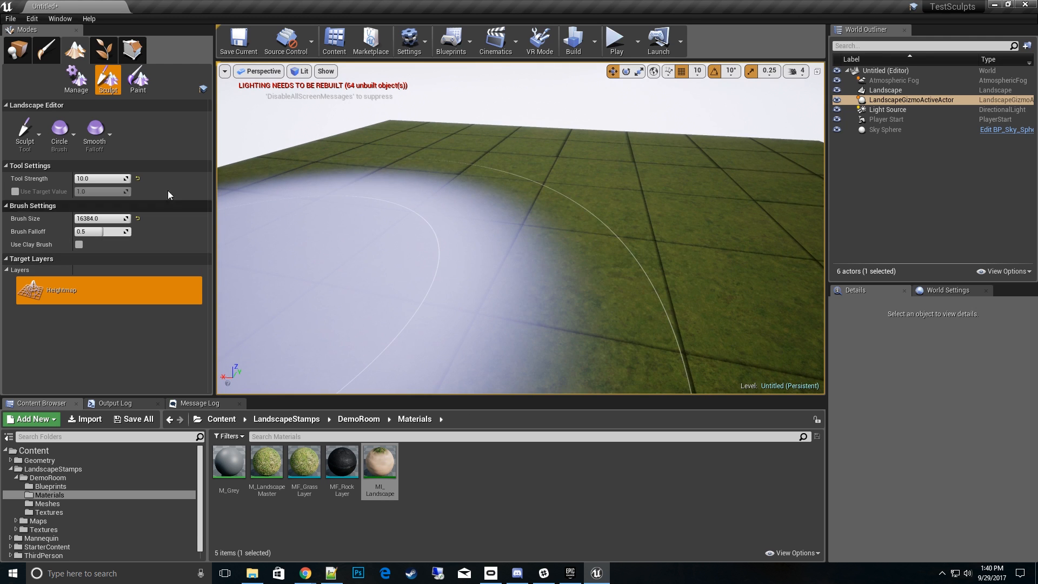
{"action": "left_click", "coordinate": [18, 49]}
{"action": "right_click_drag", "start_coordinate": [531, 241], "coordinate": [519, 245]}
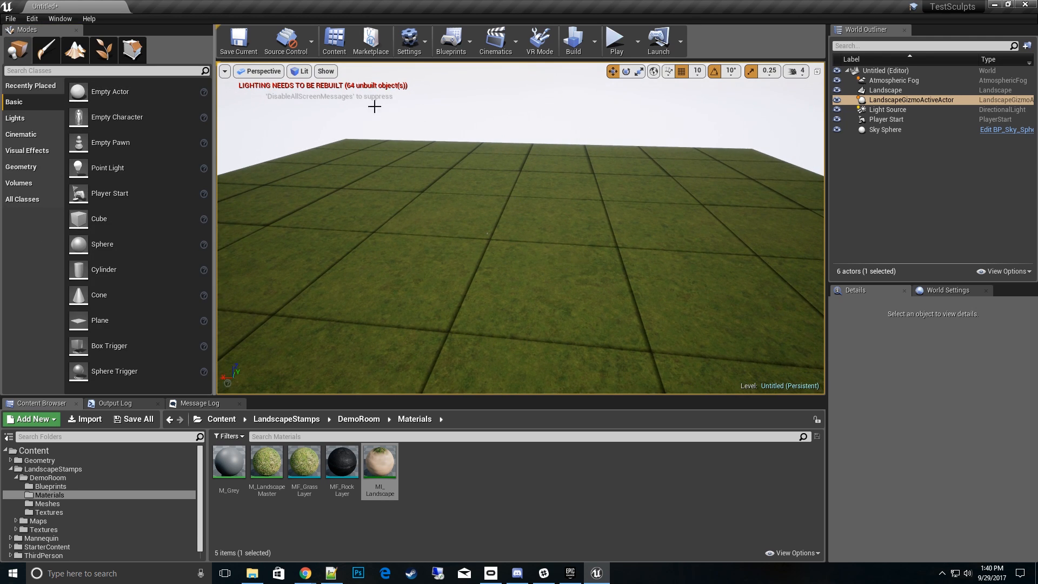
{"action": "left_click", "coordinate": [301, 71]}
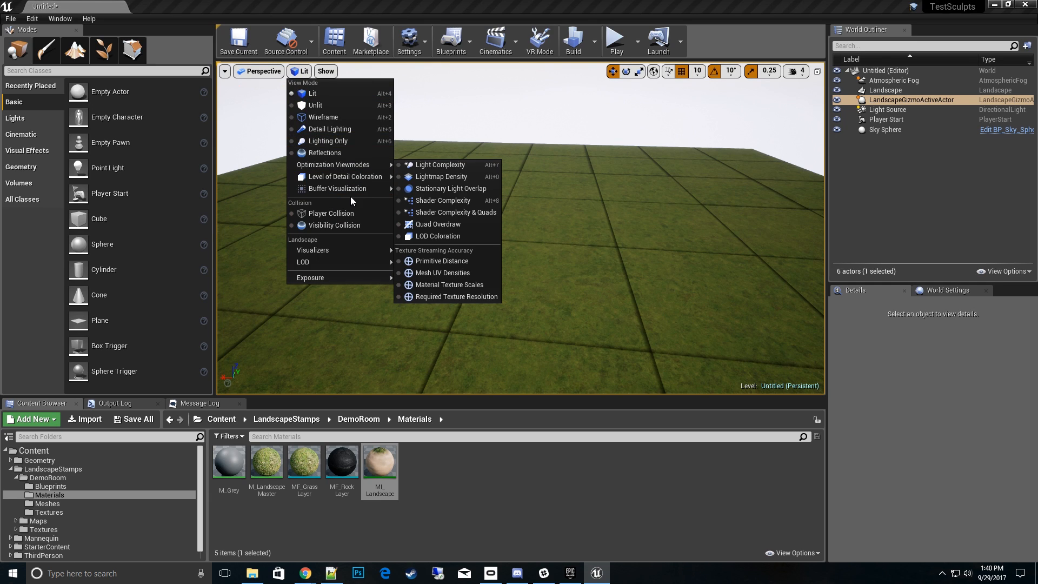
{"action": "mouse_move", "coordinate": [350, 277]}
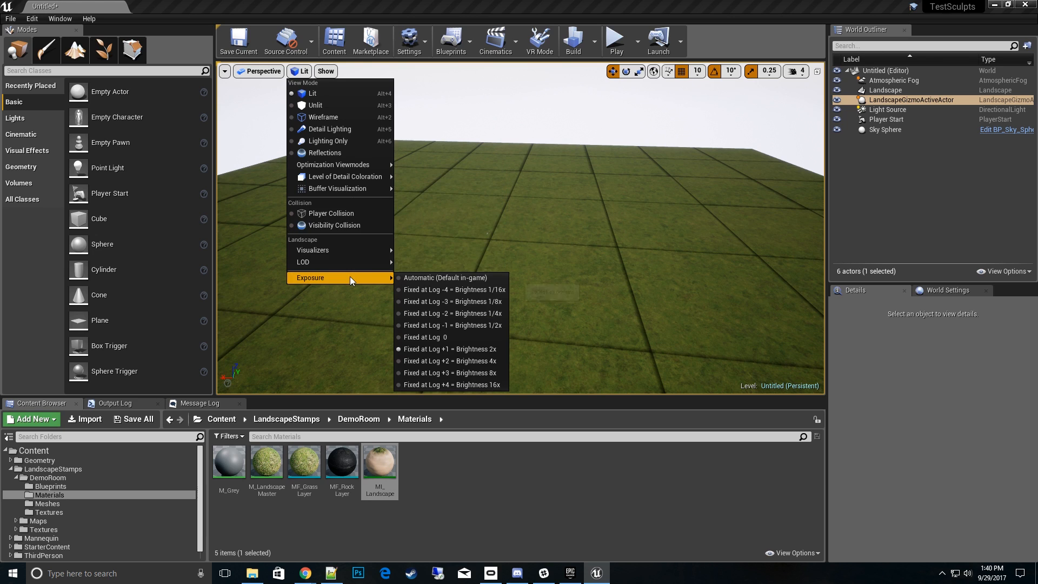
{"action": "left_click", "coordinate": [439, 351]}
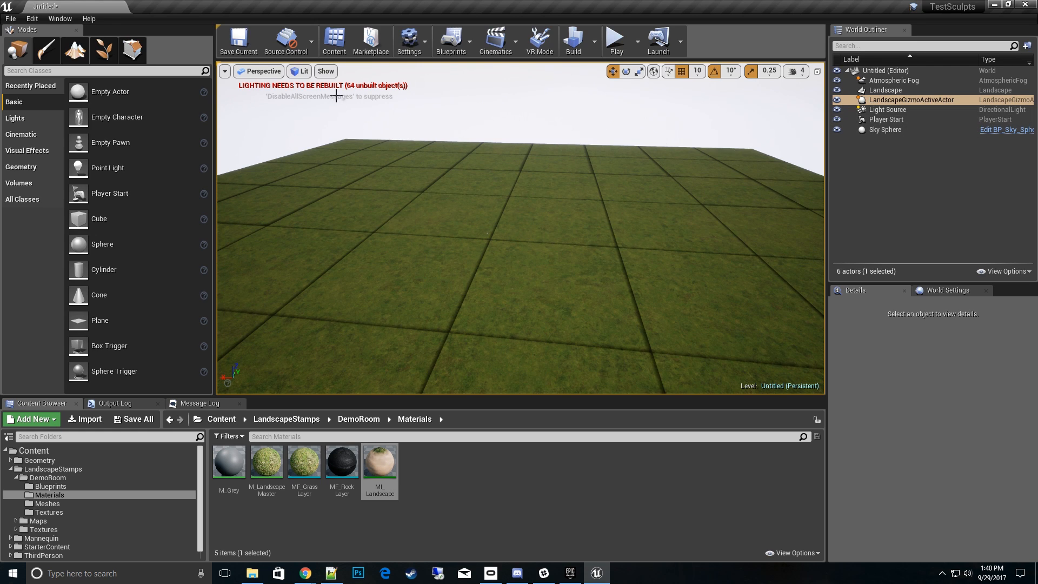
Turn off Cast Shadows for the Light Source directional light
{"action": "left_click", "coordinate": [898, 109]}
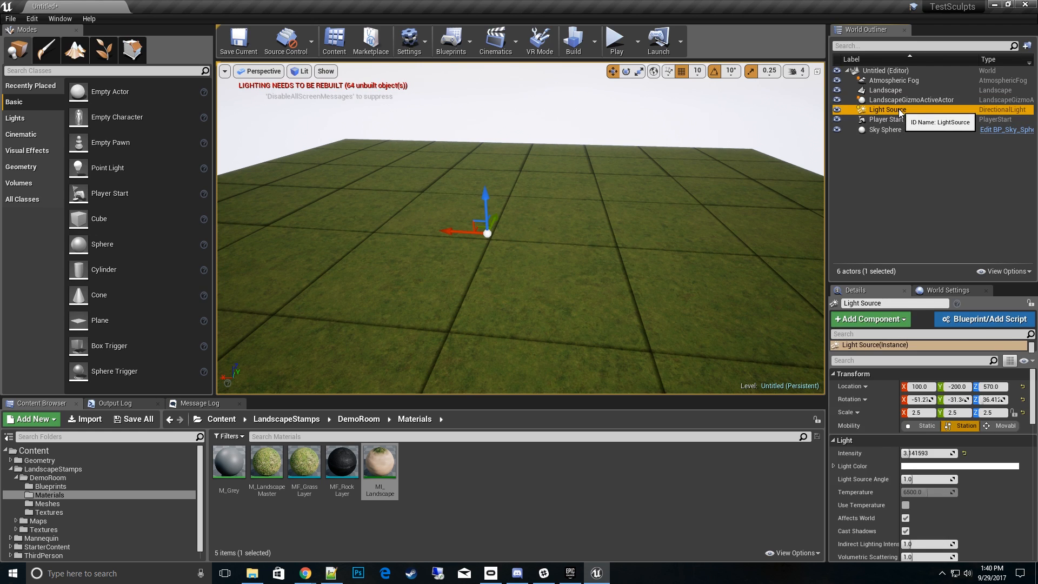
{"action": "scroll", "coordinate": [914, 501], "scroll_direction": "down", "scroll_amount": 1}
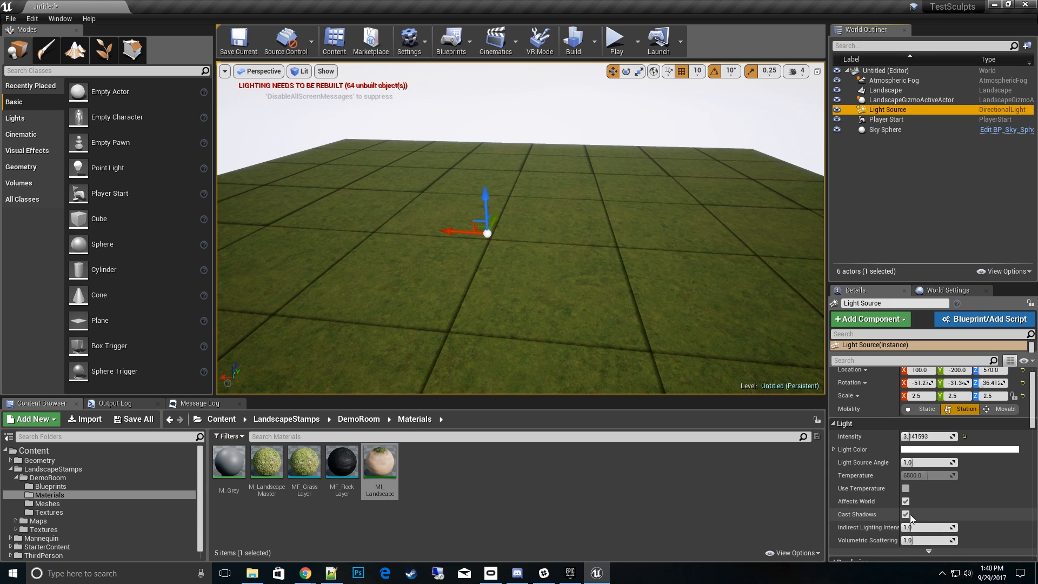
{"action": "left_click", "coordinate": [905, 514]}
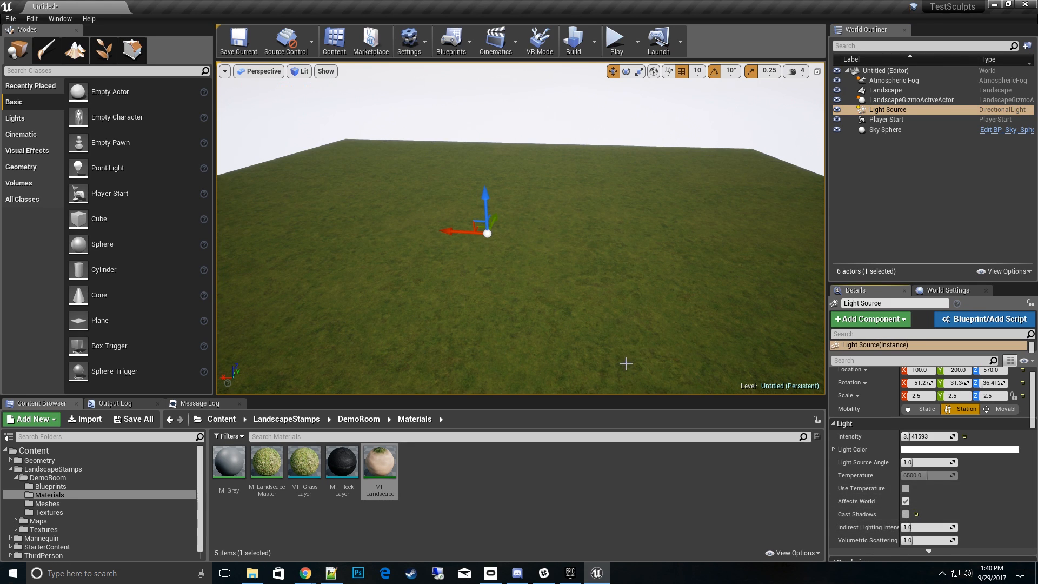
{"action": "right_click_drag", "start_coordinate": [395, 262], "coordinate": [439, 275]}
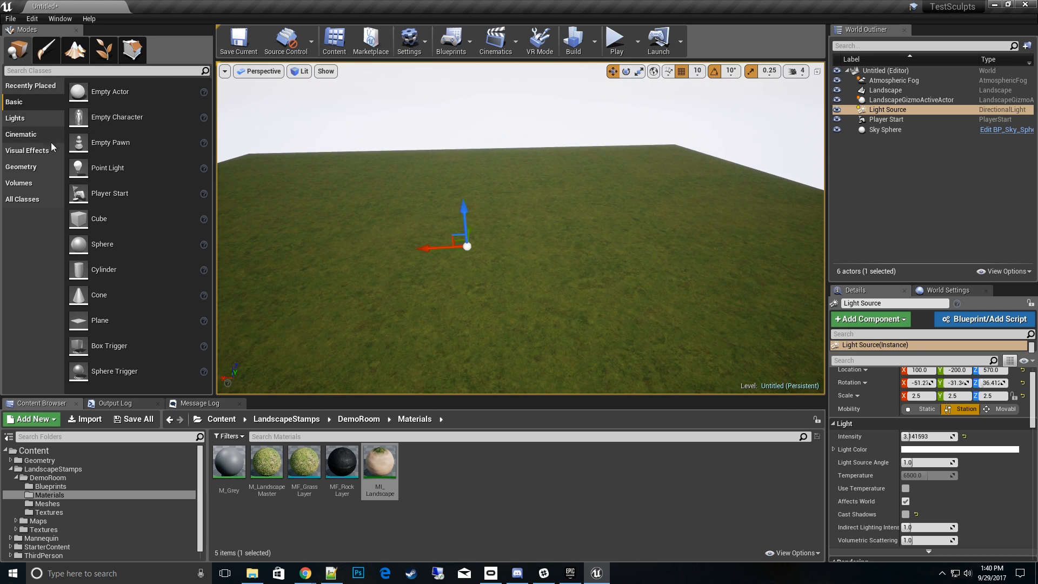
Place a Sky Light in the level above the landscape and turn off its Cast Shadows option
{"action": "left_click", "coordinate": [25, 119]}
{"action": "left_click_drag", "start_coordinate": [105, 167], "coordinate": [296, 132]}
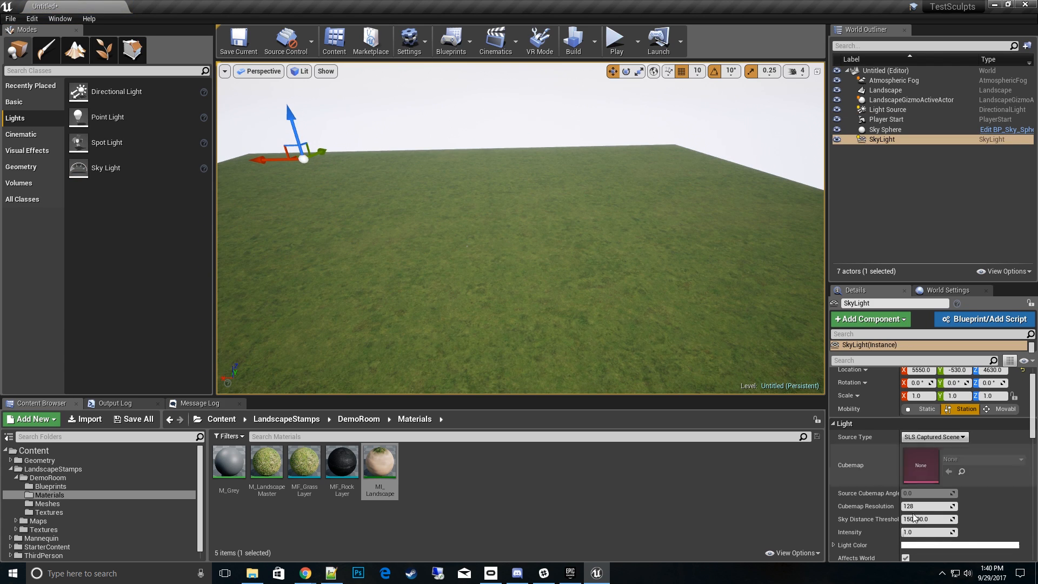
{"action": "scroll", "coordinate": [878, 497], "scroll_direction": "down", "scroll_amount": 2}
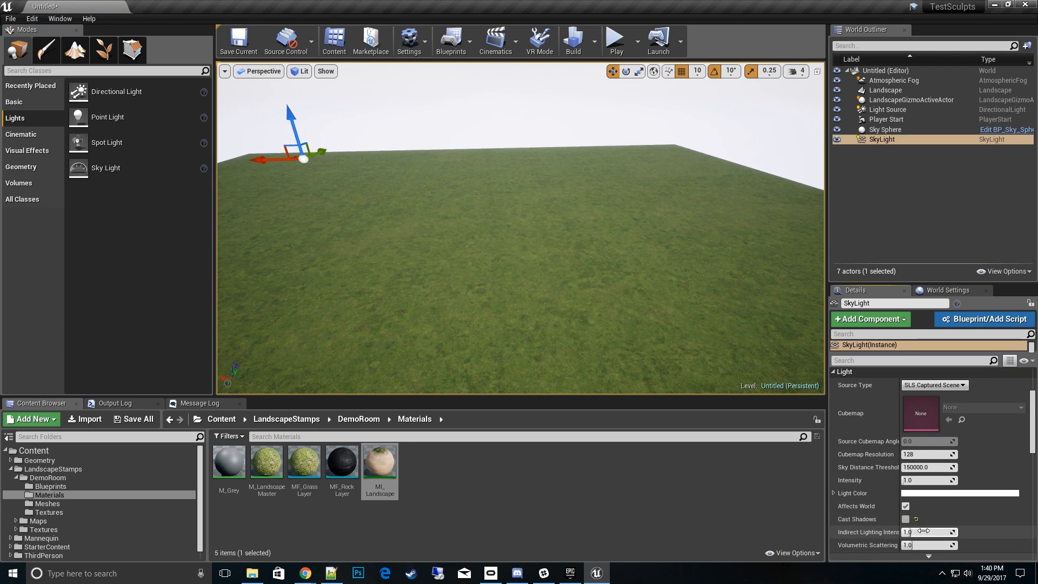
{"action": "right_click_drag", "start_coordinate": [519, 227], "coordinate": [524, 309]}
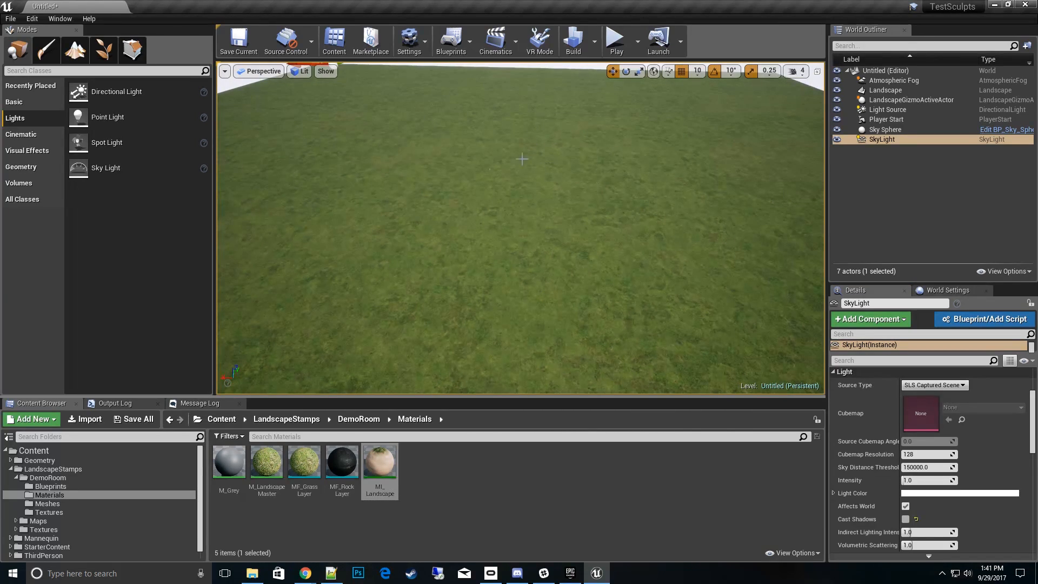
{"action": "right_click_drag", "start_coordinate": [561, 274], "coordinate": [483, 235]}
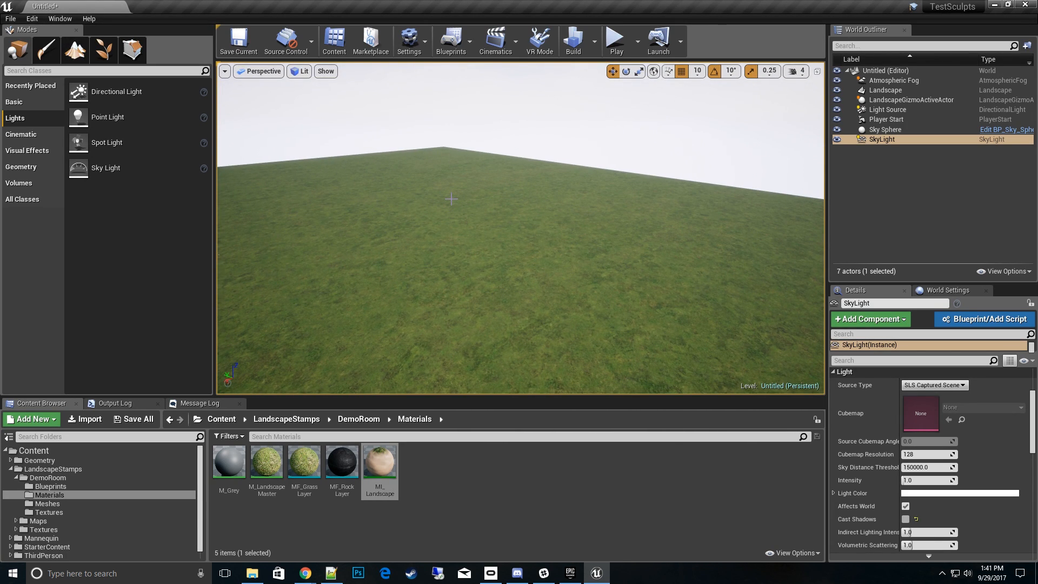
Set the landscape Sculpt tool to an Alpha brush with the T_StampCliff1 texture and locate that texture in the project content
{"action": "right_click_drag", "start_coordinate": [448, 215], "coordinate": [454, 244]}
{"action": "left_click", "coordinate": [85, 51]}
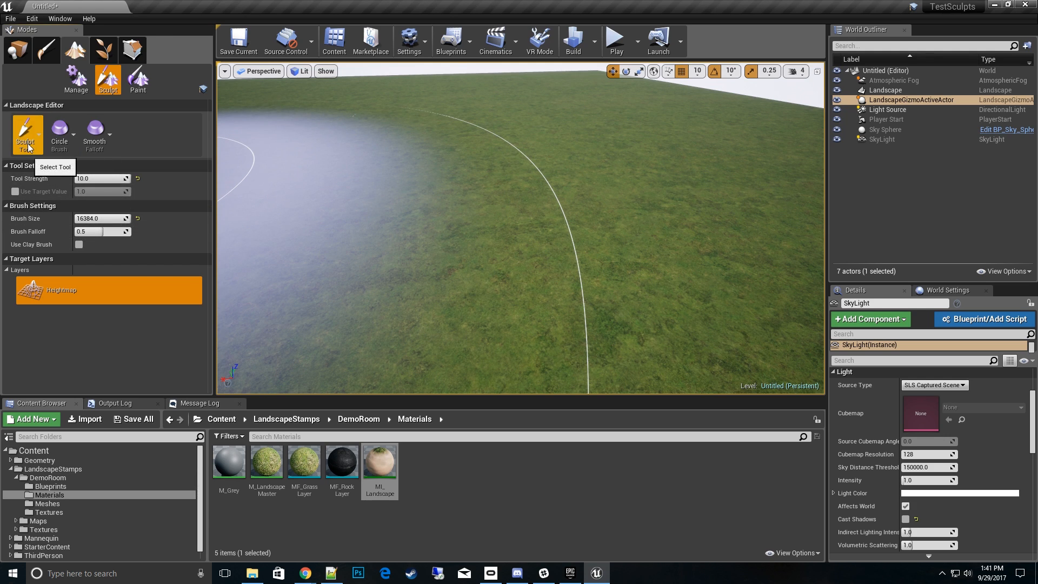
{"action": "left_click", "coordinate": [69, 148]}
{"action": "left_click", "coordinate": [69, 239]}
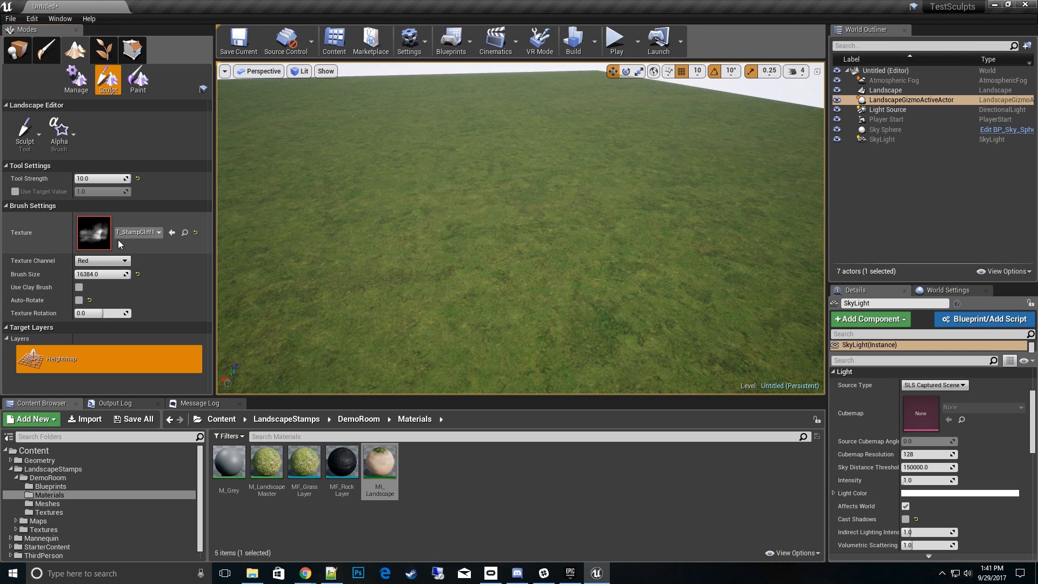
{"action": "left_click", "coordinate": [136, 234]}
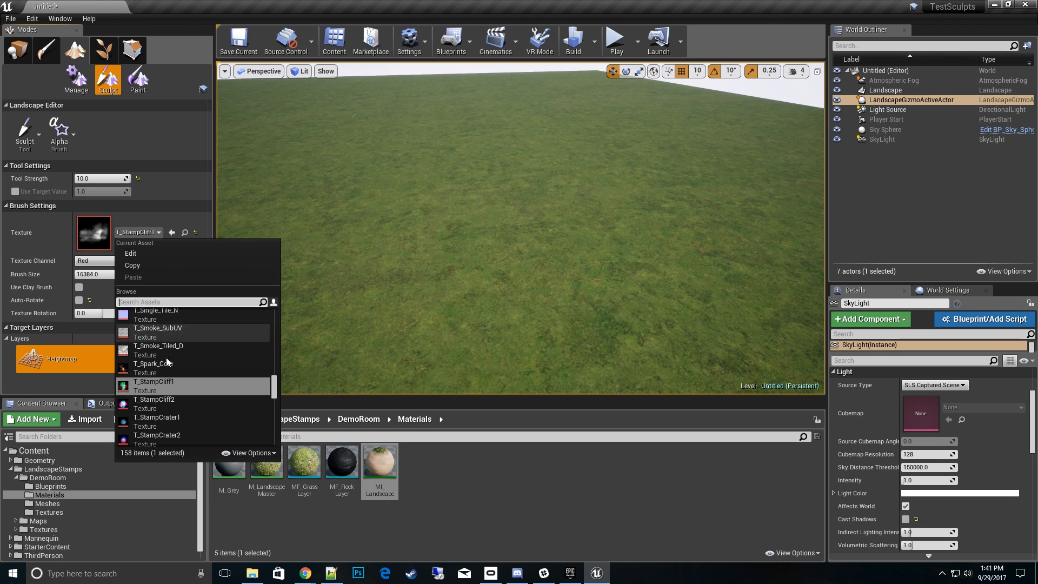
{"action": "left_click", "coordinate": [162, 385]}
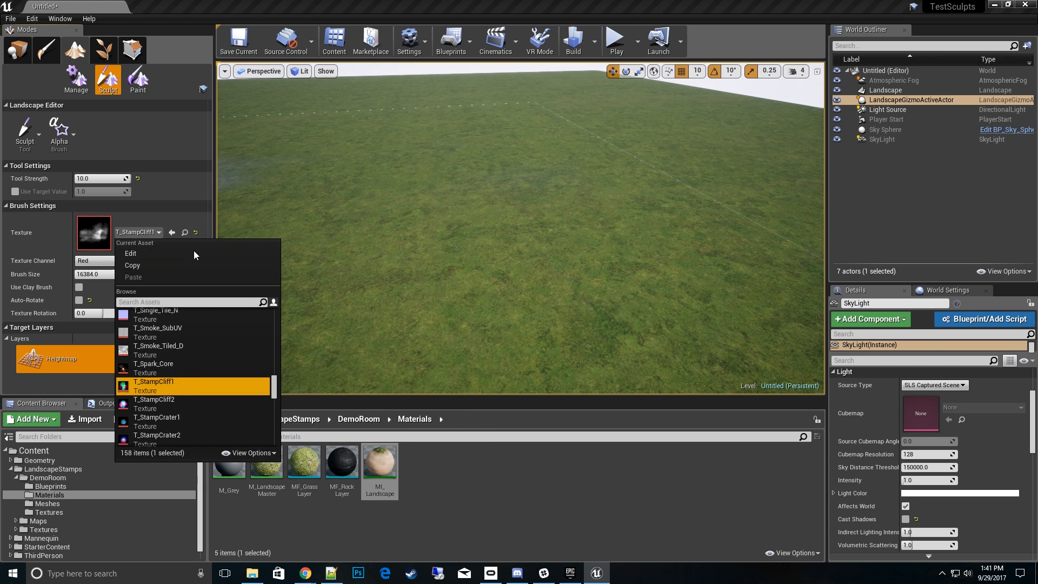
{"action": "left_click", "coordinate": [185, 232]}
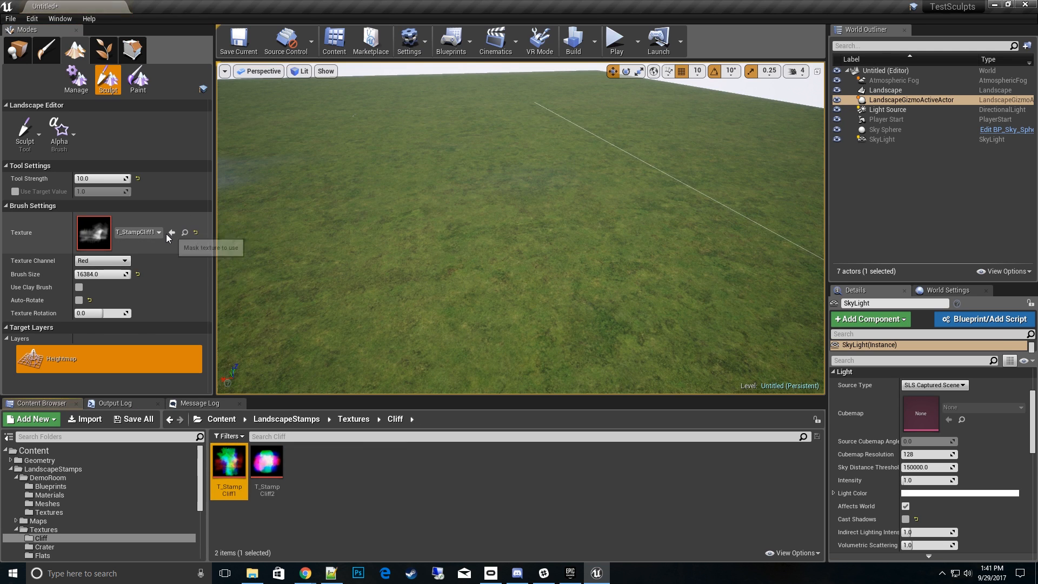
{"action": "right_click_drag", "start_coordinate": [218, 305], "coordinate": [244, 281]}
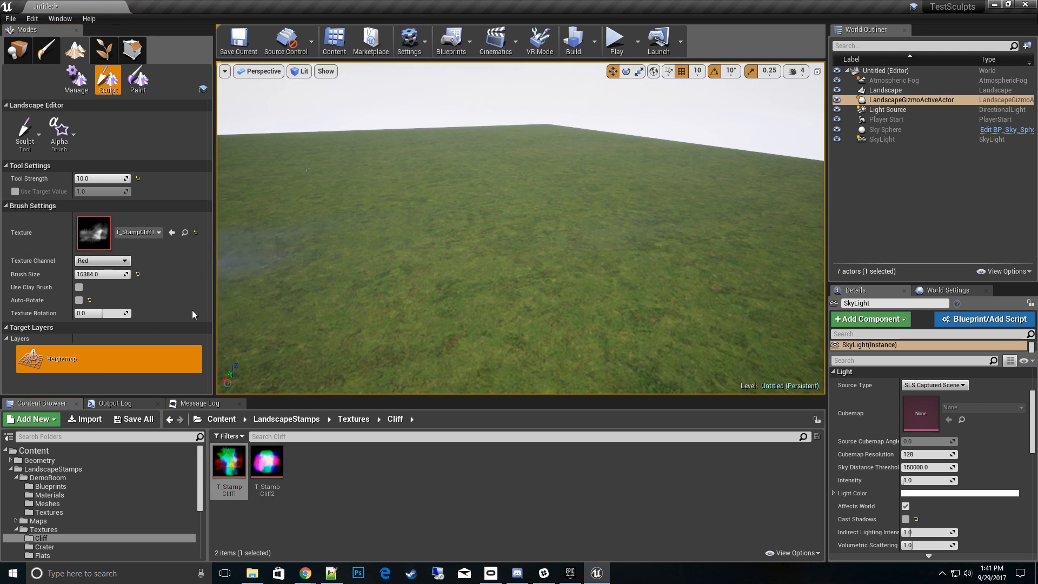
Set the brush size to 8192 and stamp a large cliff formation onto the flat landscape
{"action": "left_click", "coordinate": [138, 275]}
{"action": "mouse_move", "coordinate": [444, 273]}
{"action": "right_mouse_down"}
{"action": "mouse_move", "coordinate": [404, 238]}
{"action": "mouse_move", "coordinate": [388, 243]}
{"action": "right_mouse_up"}
{"action": "left_click_drag", "start_coordinate": [111, 275], "coordinate": [140, 276]}
{"action": "mouse_move", "coordinate": [444, 275]}
{"action": "right_mouse_down"}
{"action": "mouse_move", "coordinate": [490, 260]}
{"action": "mouse_move", "coordinate": [476, 261]}
{"action": "mouse_move", "coordinate": [544, 290]}
{"action": "right_mouse_up"}
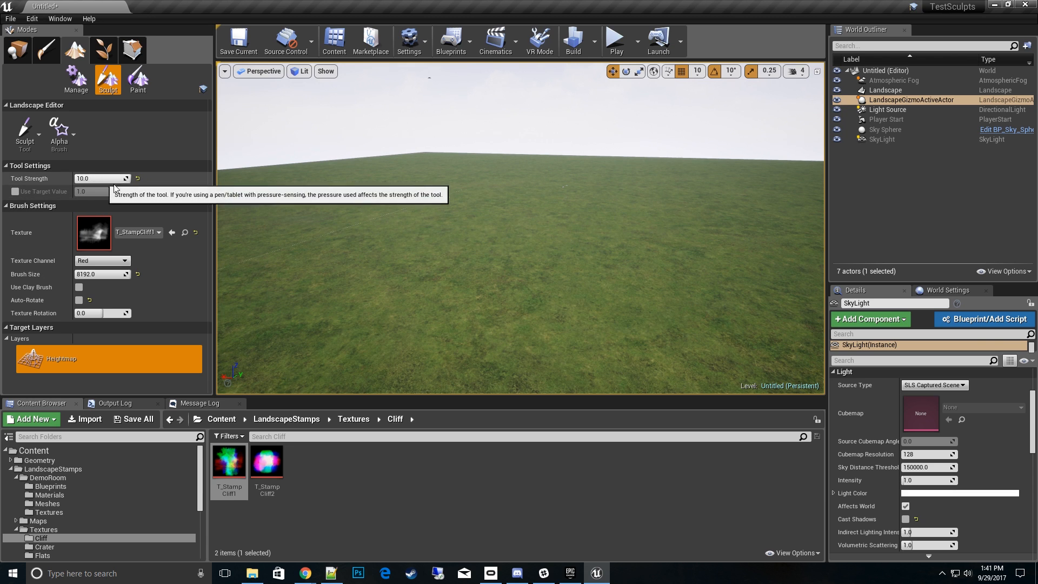
{"action": "left_click", "coordinate": [585, 275]}
{"action": "mouse_move", "coordinate": [585, 275]}
{"action": "right_mouse_down"}
{"action": "mouse_move", "coordinate": [686, 325]}
{"action": "mouse_move", "coordinate": [657, 270]}
{"action": "mouse_move", "coordinate": [563, 270]}
{"action": "mouse_move", "coordinate": [563, 258]}
{"action": "mouse_move", "coordinate": [544, 263]}
{"action": "mouse_move", "coordinate": [600, 262]}
{"action": "mouse_move", "coordinate": [525, 257]}
{"action": "right_mouse_up"}
{"action": "key", "text": "w"}
{"action": "key", "text": "s"}
Reset the brush size to its default of 2048 and stamp a smaller cliff on the landscape
{"action": "type", "text": "1024"}
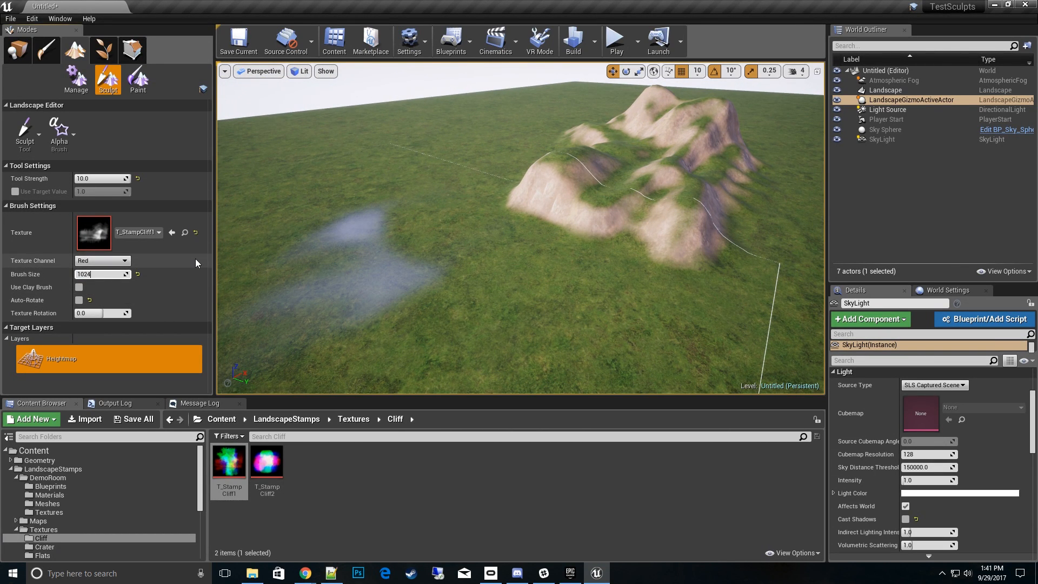
{"action": "left_click", "coordinate": [138, 274]}
{"action": "mouse_move", "coordinate": [414, 295]}
{"action": "right_mouse_down"}
{"action": "mouse_move", "coordinate": [384, 331]}
{"action": "mouse_move", "coordinate": [387, 237]}
{"action": "right_mouse_up"}
{"action": "key", "text": "w"}
{"action": "left_click", "coordinate": [387, 237]}
Examine the stamped cliff terrain up close from several sides
{"action": "key", "text": "s"}
{"action": "mouse_move", "coordinate": [490, 261]}
{"action": "right_mouse_down"}
{"action": "mouse_move", "coordinate": [436, 247]}
{"action": "mouse_move", "coordinate": [406, 222]}
{"action": "right_mouse_up"}
{"action": "key", "text": "d"}
{"action": "key", "text": "d"}
{"action": "right_click_drag", "start_coordinate": [490, 246], "coordinate": [449, 247]}
{"action": "key", "text": "s"}
{"action": "key", "text": "a"}
{"action": "right_click_drag", "start_coordinate": [173, 247], "coordinate": [108, 247]}
{"action": "key", "text": "a"}
{"action": "right_click_drag", "start_coordinate": [519, 246], "coordinate": [676, 246]}
{"action": "key", "text": "s"}
{"action": "right_click_drag", "start_coordinate": [168, 248], "coordinate": [98, 238]}
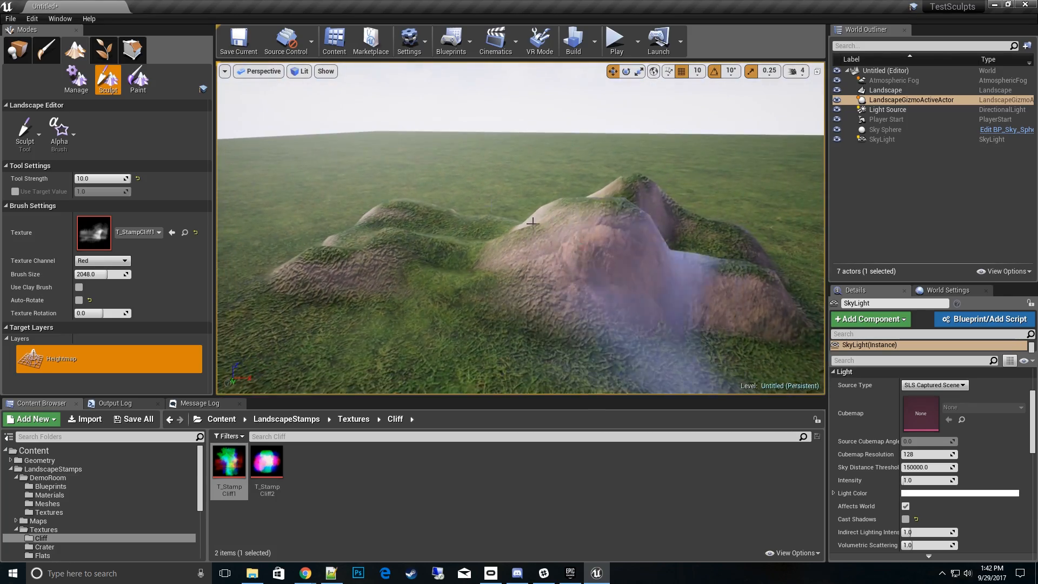
Set the brush size to 1024 and stamp another small cliff on an empty stretch of grass
{"action": "mouse_move", "coordinate": [470, 282]}
{"action": "right_mouse_down"}
{"action": "mouse_move", "coordinate": [476, 262]}
{"action": "mouse_move", "coordinate": [433, 284]}
{"action": "mouse_move", "coordinate": [330, 306]}
{"action": "mouse_move", "coordinate": [232, 292]}
{"action": "mouse_move", "coordinate": [173, 308]}
{"action": "right_mouse_up"}
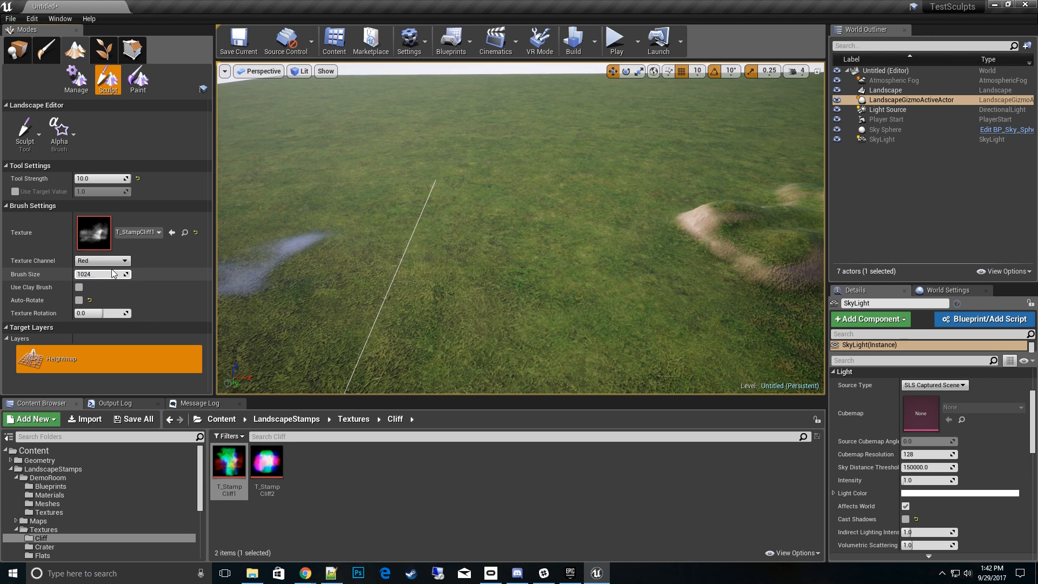
{"action": "left_click", "coordinate": [114, 273]}
{"action": "mouse_move", "coordinate": [514, 290]}
{"action": "right_mouse_down"}
{"action": "mouse_move", "coordinate": [497, 297]}
{"action": "mouse_move", "coordinate": [513, 311]}
{"action": "mouse_move", "coordinate": [529, 306]}
{"action": "right_mouse_up"}
Set the brush size to 512 and stamp a small, steep cliff onto open grass near the earlier stamps
{"action": "left_click", "coordinate": [112, 275]}
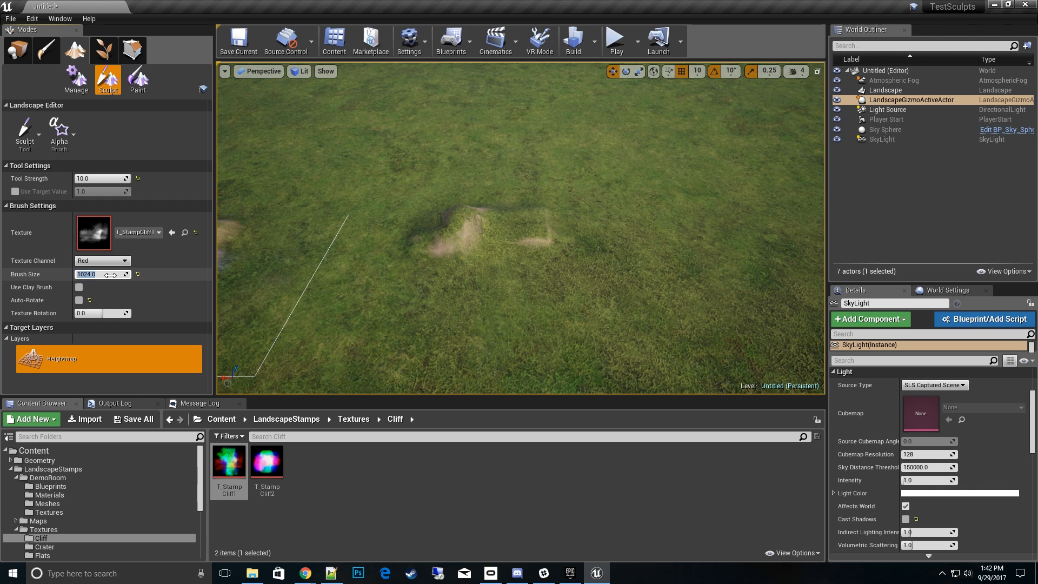
{"action": "type", "text": "512.0"}
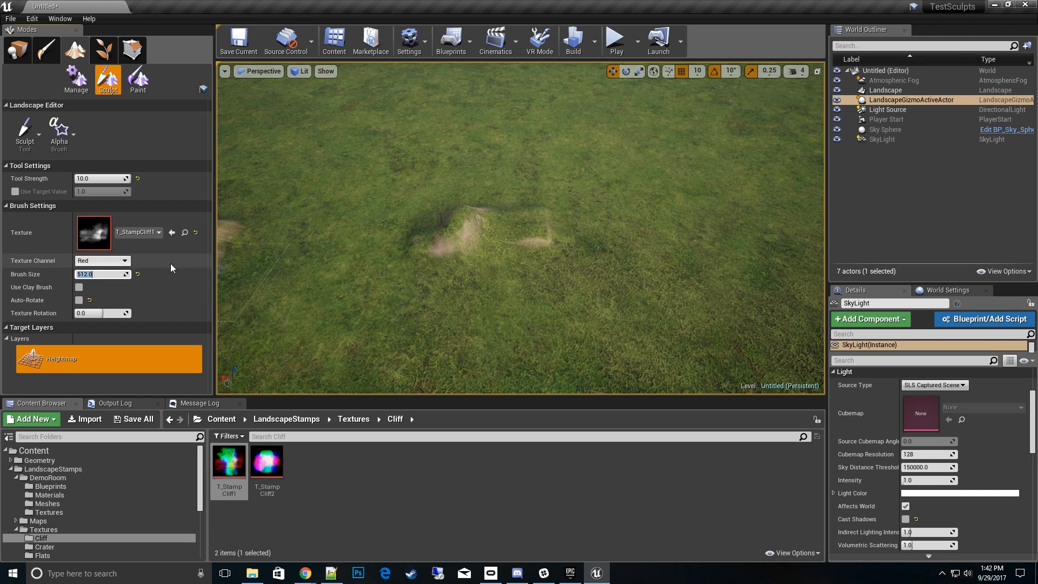
{"action": "mouse_move", "coordinate": [533, 238]}
{"action": "right_mouse_down"}
{"action": "mouse_move", "coordinate": [527, 268]}
{"action": "mouse_move", "coordinate": [449, 227]}
{"action": "mouse_move", "coordinate": [573, 217]}
{"action": "right_mouse_up"}
{"action": "left_click", "coordinate": [524, 269]}
{"action": "left_click", "coordinate": [524, 269]}
{"action": "left_click", "coordinate": [524, 269]}
{"action": "key", "text": "a"}
{"action": "right_click_drag", "start_coordinate": [483, 296], "coordinate": [483, 297]}
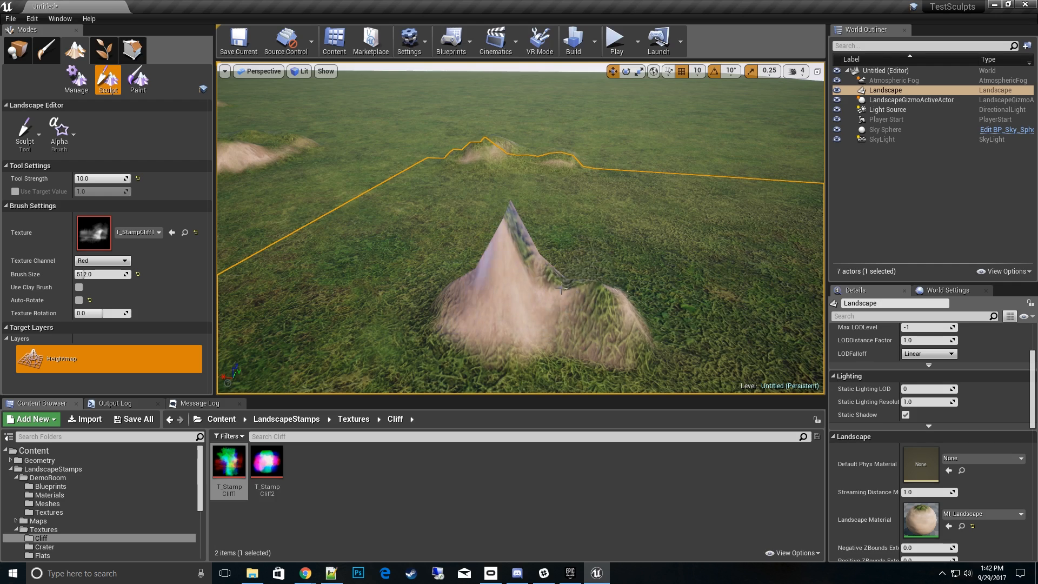
{"action": "key", "text": "d"}
{"action": "mouse_move", "coordinate": [641, 297]}
{"action": "right_mouse_down"}
{"action": "mouse_move", "coordinate": [519, 297]}
{"action": "mouse_move", "coordinate": [484, 277]}
{"action": "right_mouse_up"}
{"action": "key", "text": "s"}
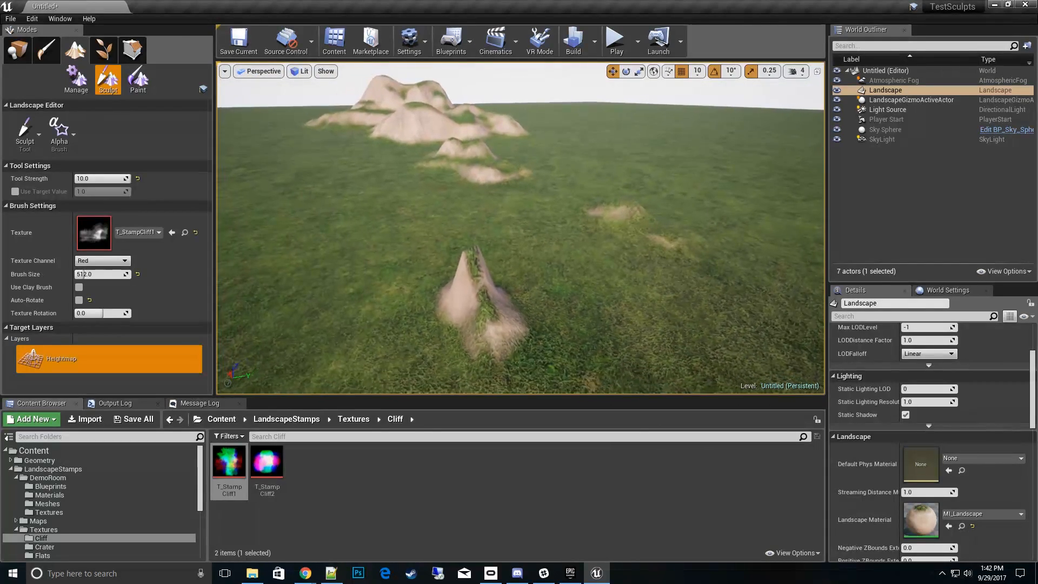
{"action": "key", "text": "Escape"}
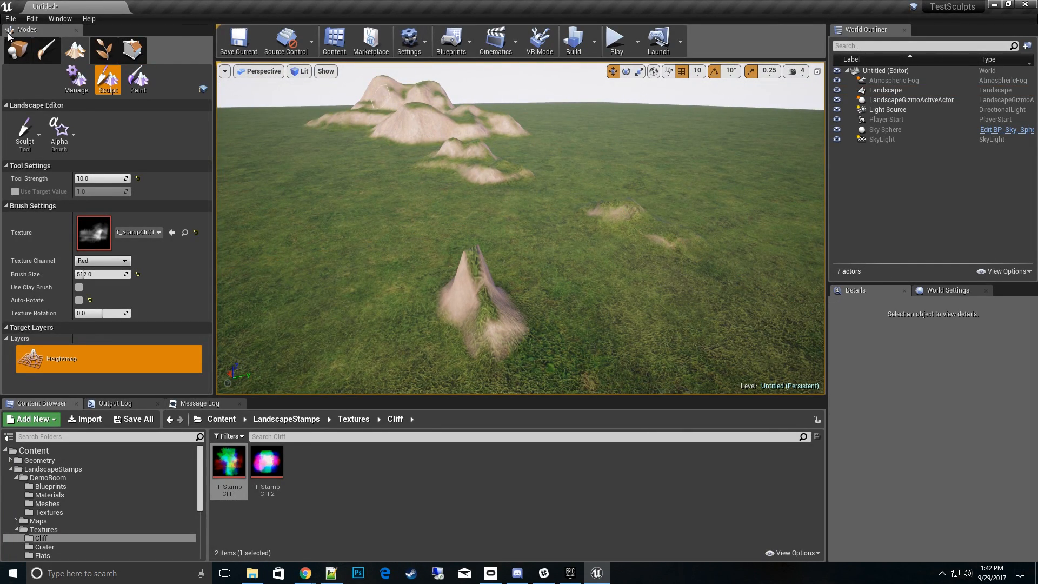
Leave landscape sculpting, play the level in the viewport and run the character around the steep pointed cliff
{"action": "left_click", "coordinate": [17, 50]}
{"action": "left_click", "coordinate": [638, 43]}
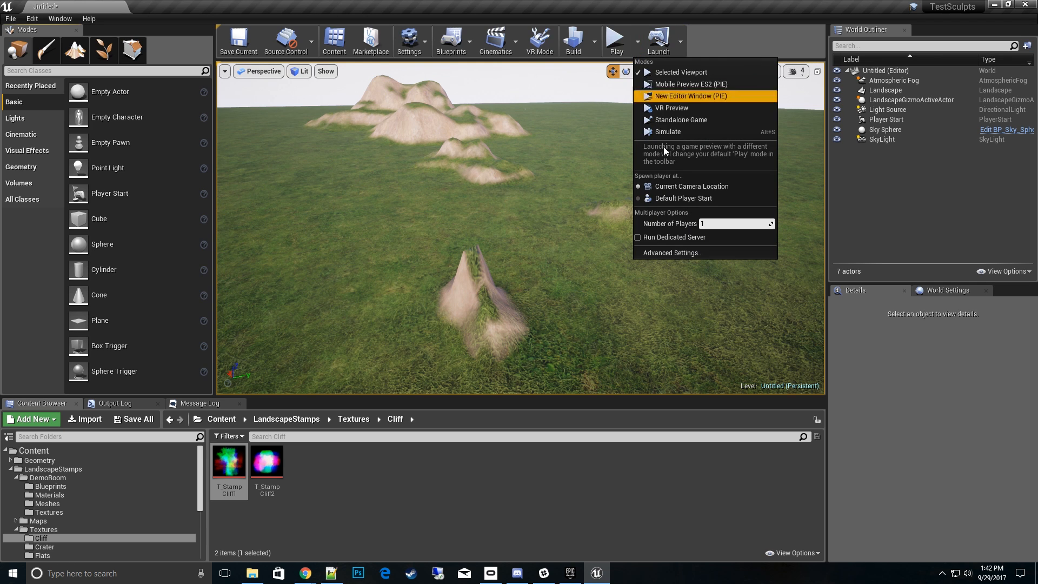
{"action": "left_click", "coordinate": [683, 198]}
{"action": "left_click", "coordinate": [764, 37]}
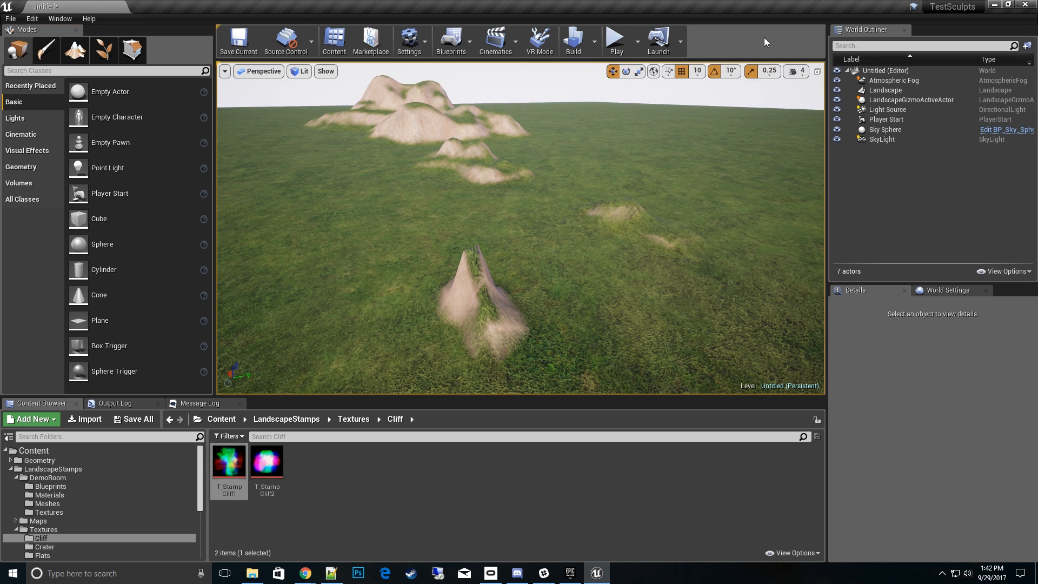
{"action": "left_click", "coordinate": [615, 39]}
{"action": "key", "text": "w"}
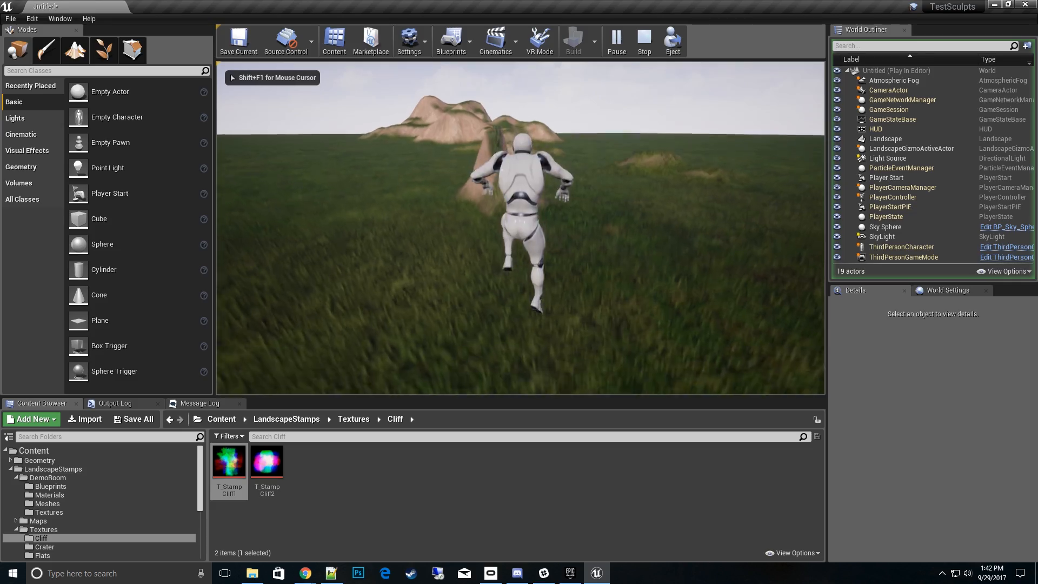
{"action": "key", "text": "d"}
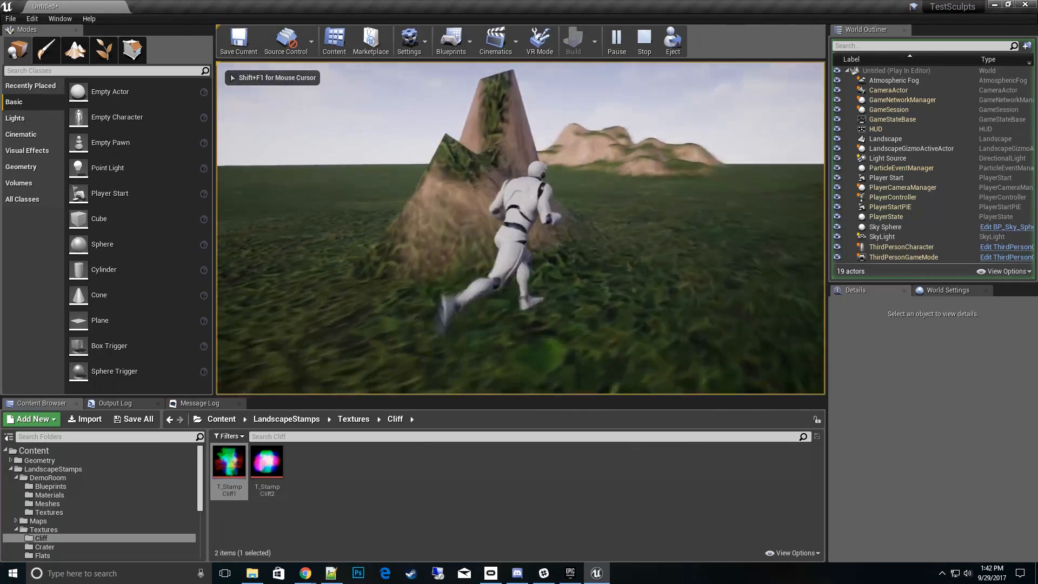
{"action": "key", "text": "a"}
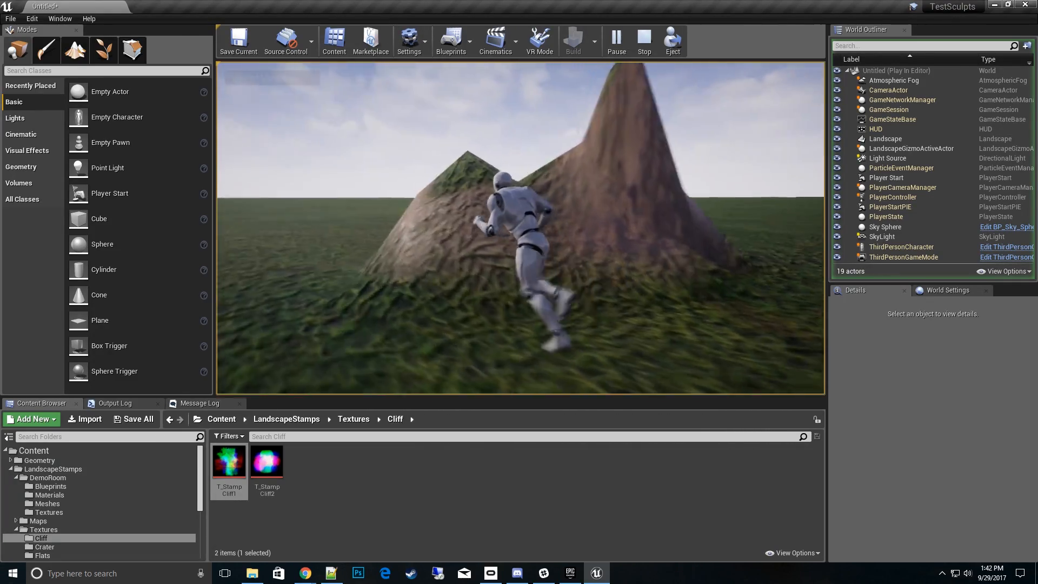
{"action": "key", "text": "s"}
Run and jump the character over the low 1024-size cliff toward the larger formations, and end the play session
{"action": "key", "text": "w"}
{"action": "key", "text": "space"}
{"action": "key", "text": "space"}
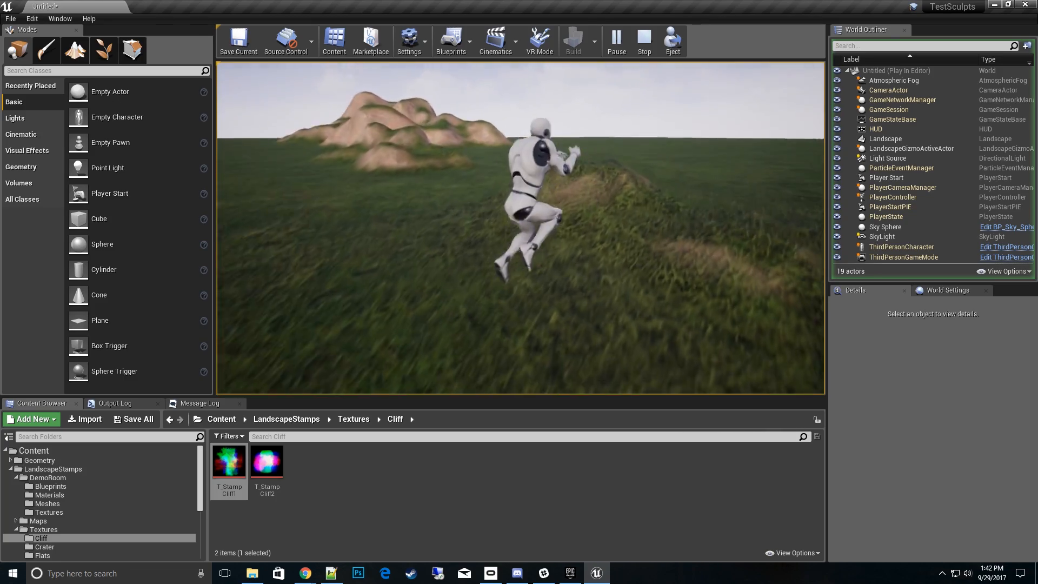
{"action": "key", "text": "space"}
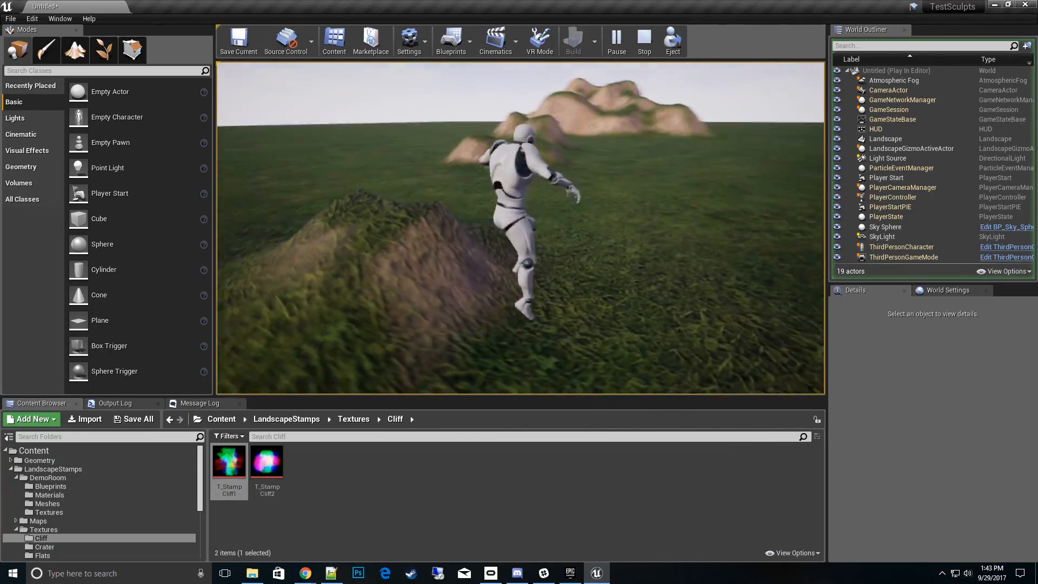
{"action": "key", "text": "w"}
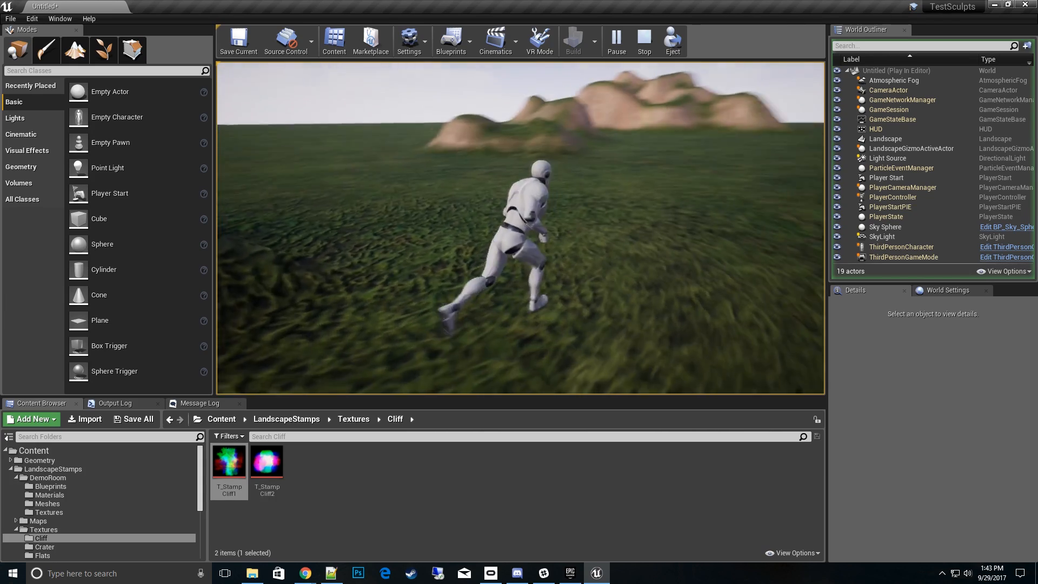
{"action": "key", "text": "s"}
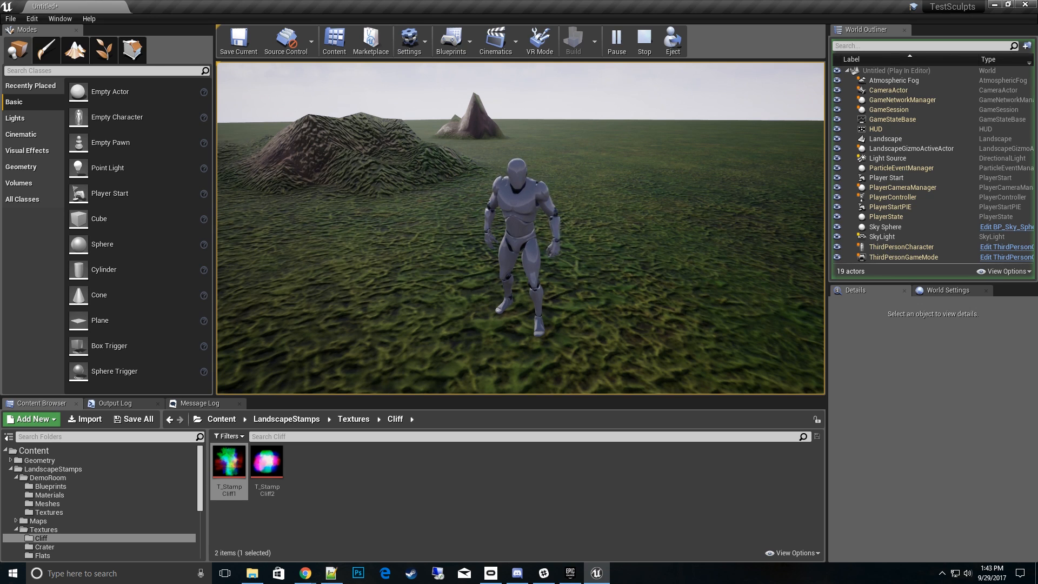
{"action": "key", "text": "s"}
{"action": "key", "text": "w"}
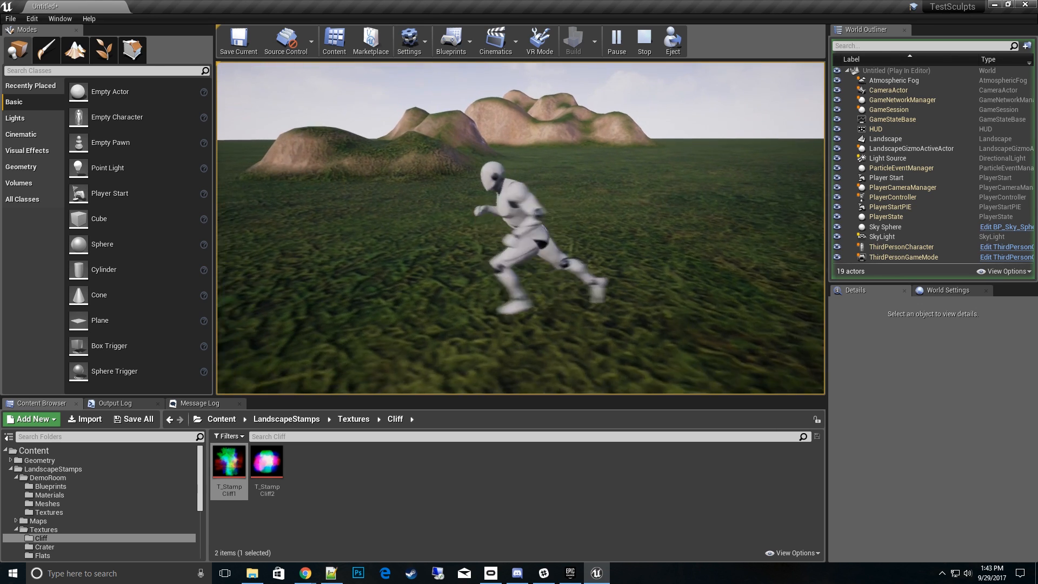
{"action": "key", "text": "Escape"}
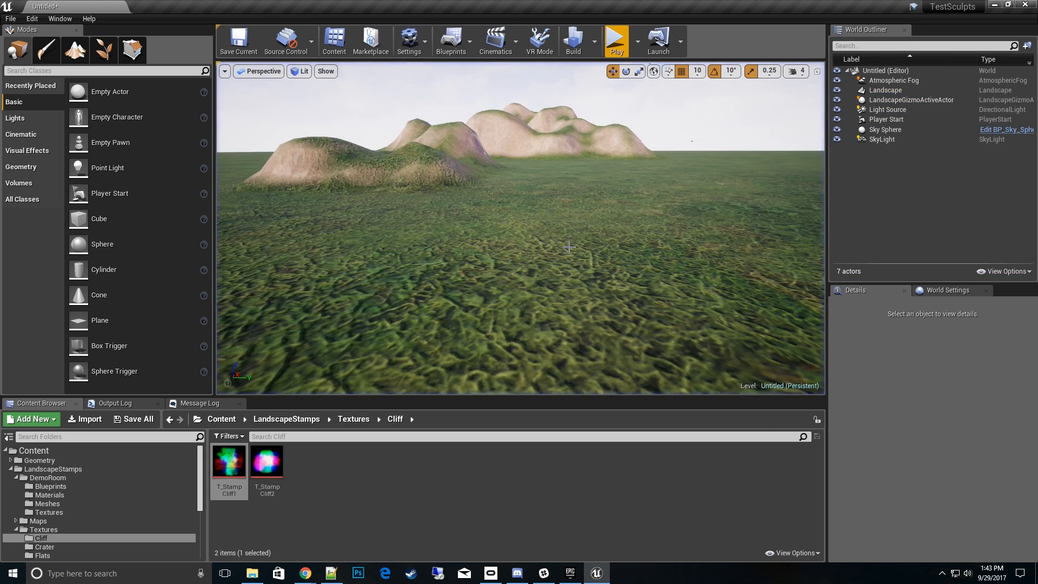
Delete the existing landscape with all its stamped cliffs from the level
{"action": "key", "text": "s"}
{"action": "mouse_move", "coordinate": [563, 245]}
{"action": "right_mouse_down"}
{"action": "mouse_move", "coordinate": [563, 210]}
{"action": "mouse_move", "coordinate": [573, 221]}
{"action": "mouse_move", "coordinate": [563, 245]}
{"action": "right_mouse_up"}
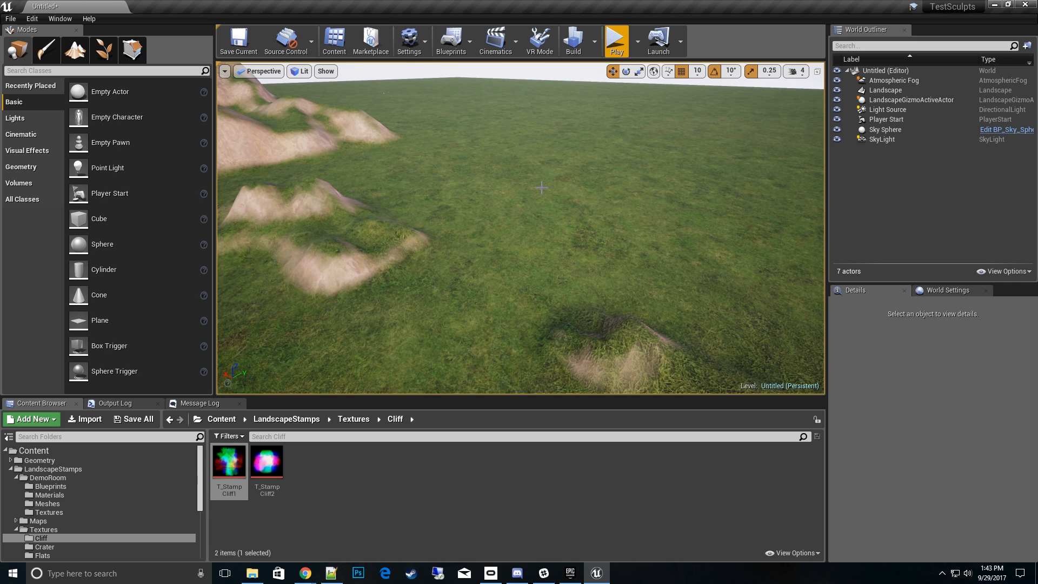
{"action": "left_click", "coordinate": [82, 57]}
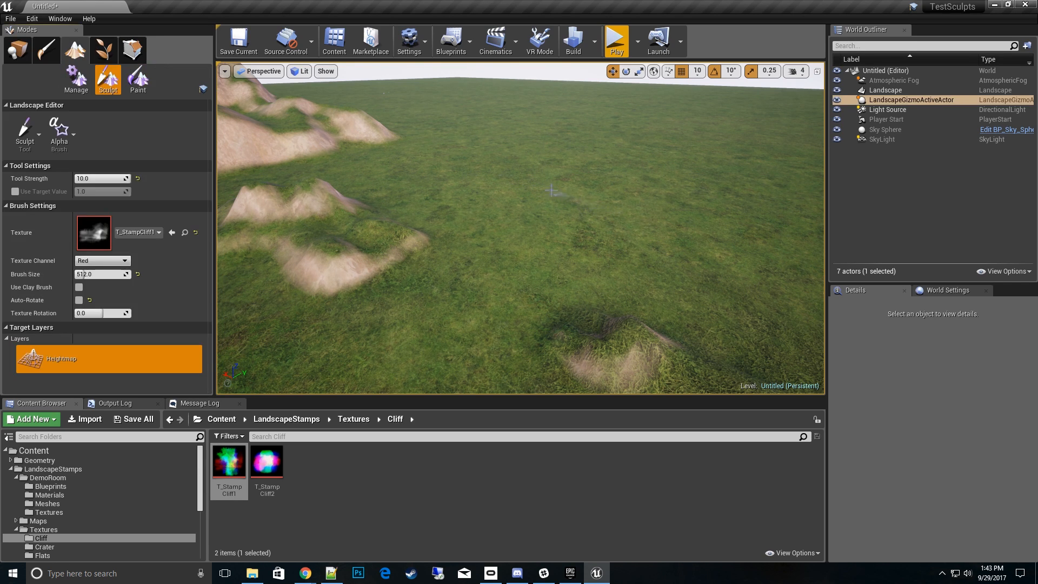
{"action": "left_click", "coordinate": [18, 49]}
{"action": "left_click", "coordinate": [591, 227]}
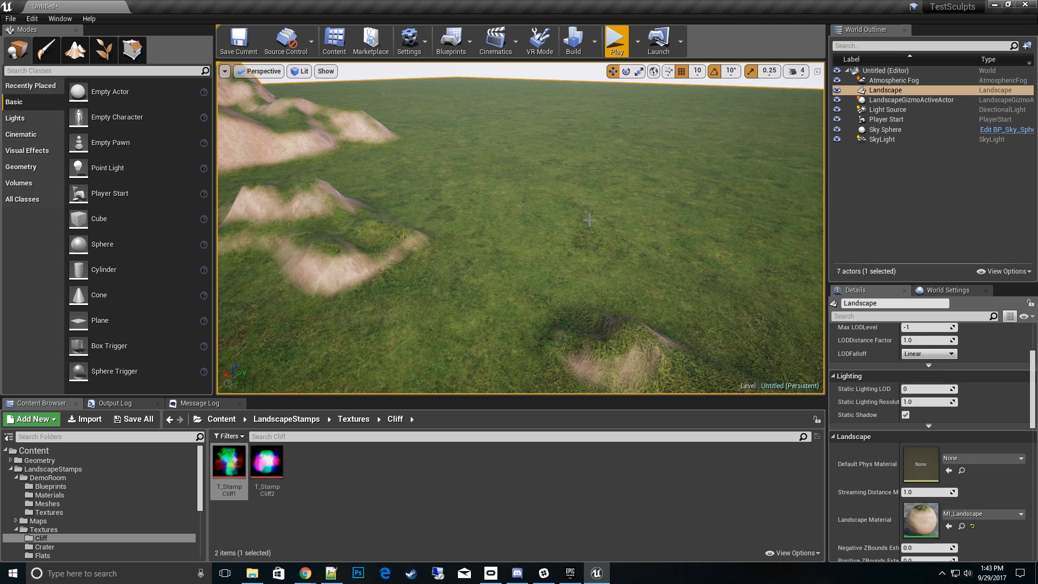
{"action": "key", "text": "Delete"}
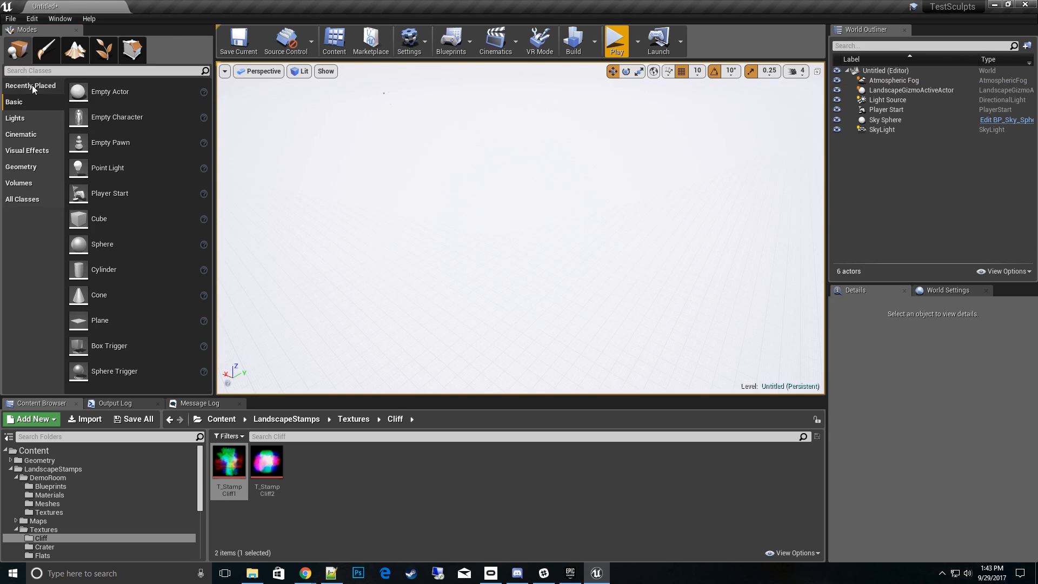
Configure a new landscape with 255×255 quad sections, 2×2 sections per component and an overall resolution of 8161×8161
{"action": "left_click", "coordinate": [75, 49]}
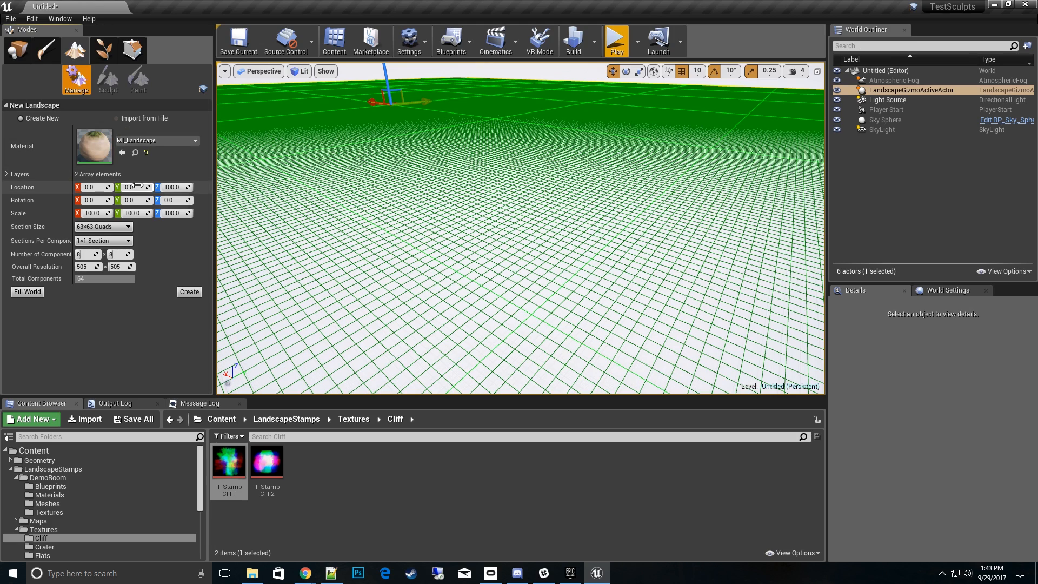
{"action": "right_click_drag", "start_coordinate": [243, 260], "coordinate": [189, 253]}
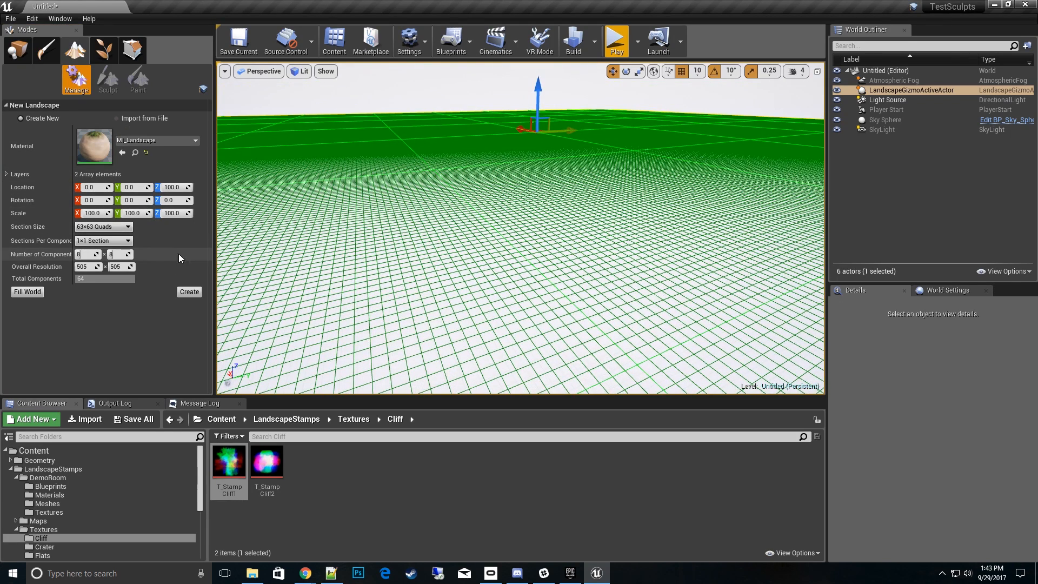
{"action": "left_click", "coordinate": [126, 227]}
{"action": "left_click", "coordinate": [114, 296]}
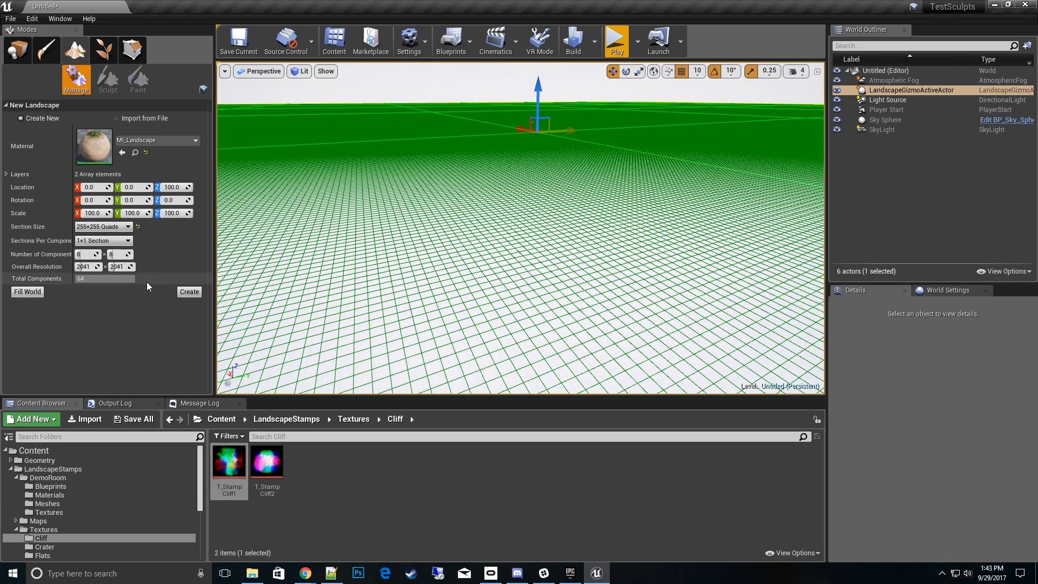
{"action": "left_click", "coordinate": [115, 264]}
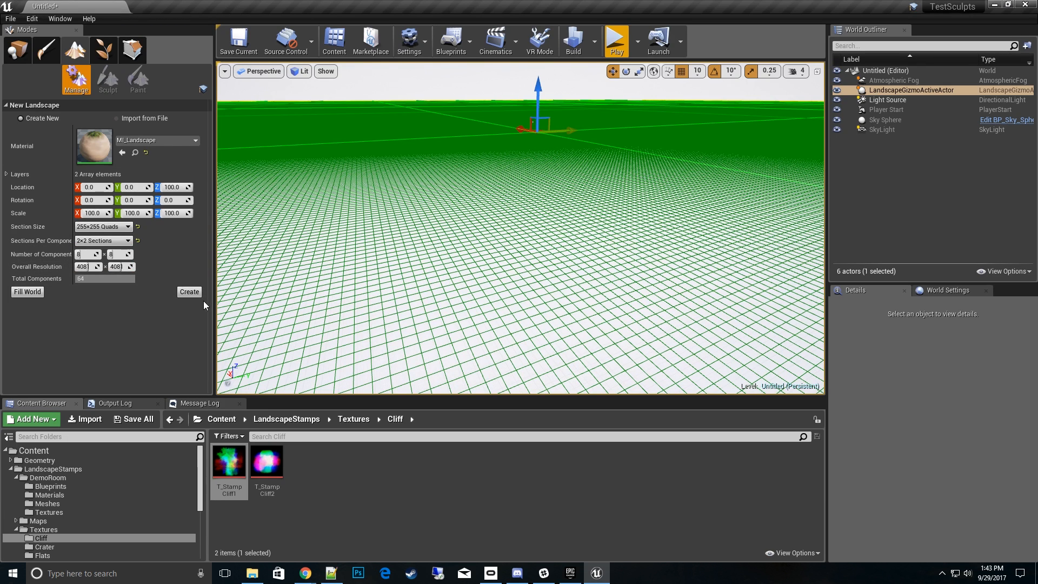
{"action": "left_click_drag", "start_coordinate": [88, 268], "coordinate": [146, 268]}
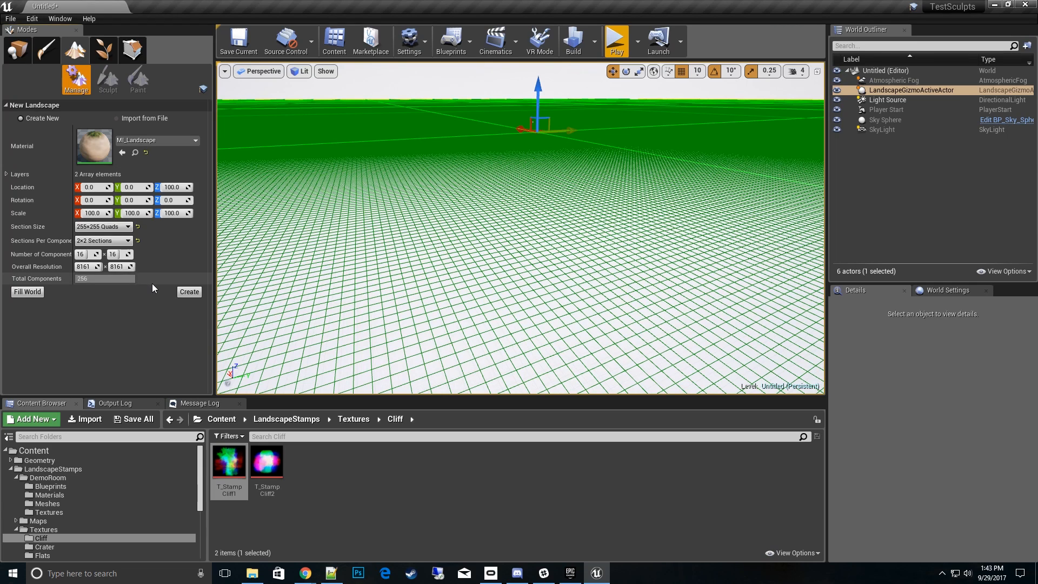
Set the new landscape's scale to 10 on X, Y and Z and create it
{"action": "left_click", "coordinate": [93, 213]}
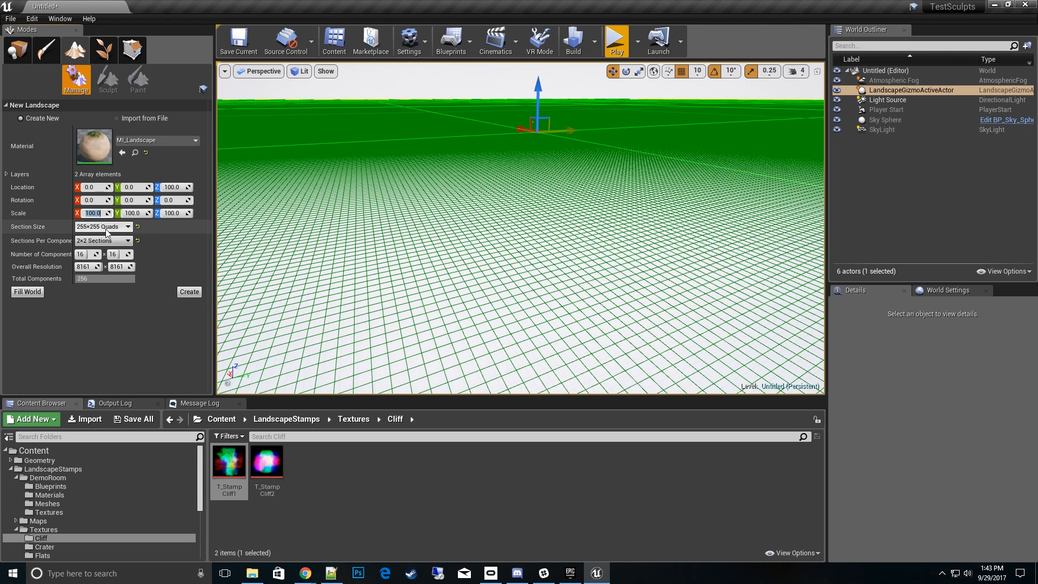
{"action": "type", "text": "10"}
{"action": "key", "text": "Return"}
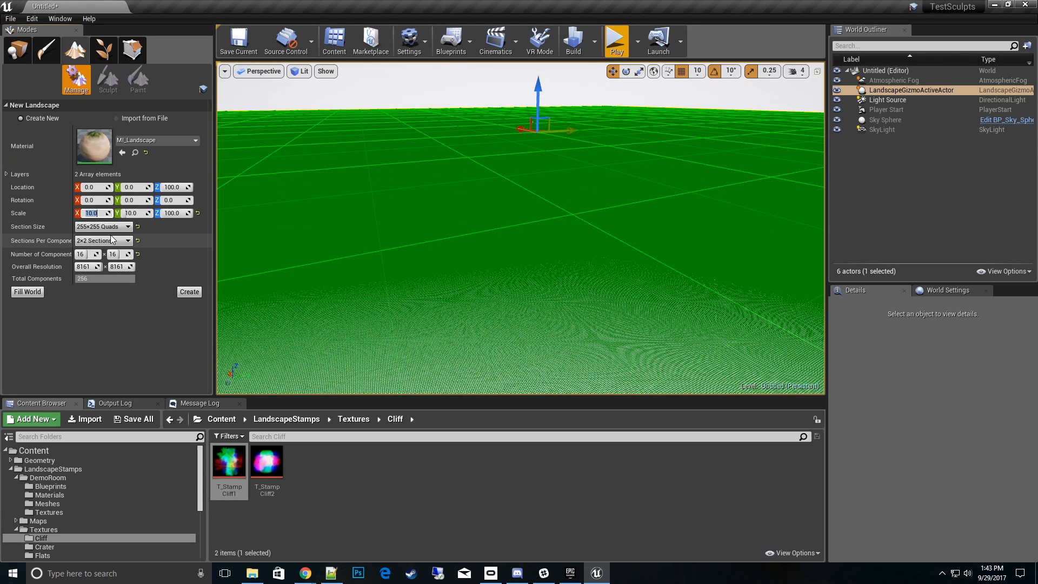
{"action": "left_click", "coordinate": [178, 213]}
{"action": "type", "text": "10"}
{"action": "key", "text": "Return"}
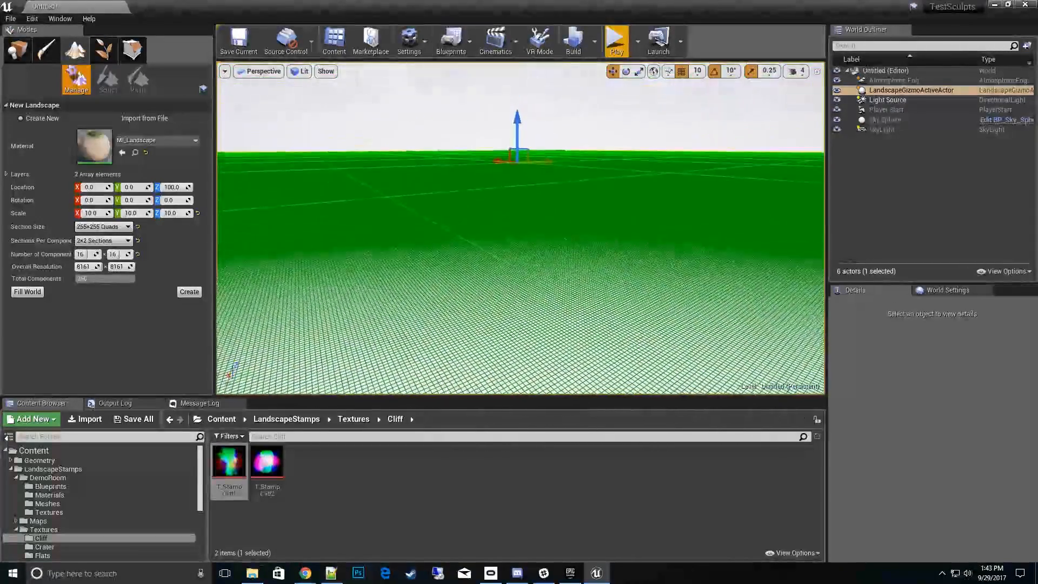
{"action": "left_click", "coordinate": [189, 292]}
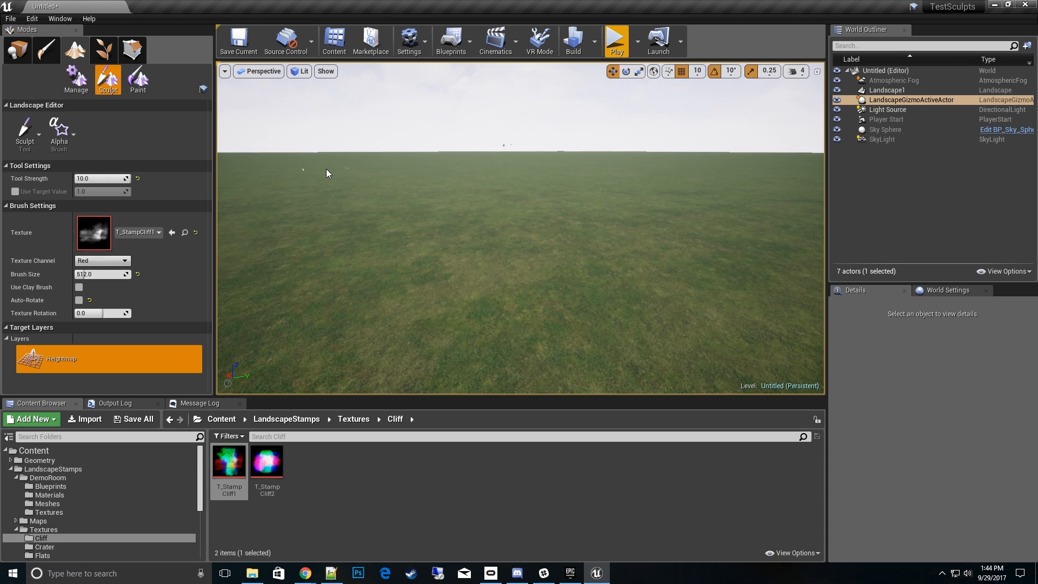
Stamp a cliff onto the new landscape with T_StampCliff1 at brush size 512
{"action": "key", "text": "w"}
{"action": "mouse_move", "coordinate": [520, 227]}
{"action": "right_mouse_down"}
{"action": "mouse_move", "coordinate": [521, 218]}
{"action": "mouse_move", "coordinate": [521, 241]}
{"action": "mouse_move", "coordinate": [489, 236]}
{"action": "mouse_move", "coordinate": [454, 330]}
{"action": "mouse_move", "coordinate": [433, 273]}
{"action": "mouse_move", "coordinate": [475, 317]}
{"action": "mouse_move", "coordinate": [438, 307]}
{"action": "mouse_move", "coordinate": [519, 254]}
{"action": "mouse_move", "coordinate": [510, 202]}
{"action": "mouse_move", "coordinate": [455, 208]}
{"action": "mouse_move", "coordinate": [462, 178]}
{"action": "mouse_move", "coordinate": [461, 189]}
{"action": "right_mouse_up"}
{"action": "key", "text": "e"}
{"action": "key", "text": "w"}
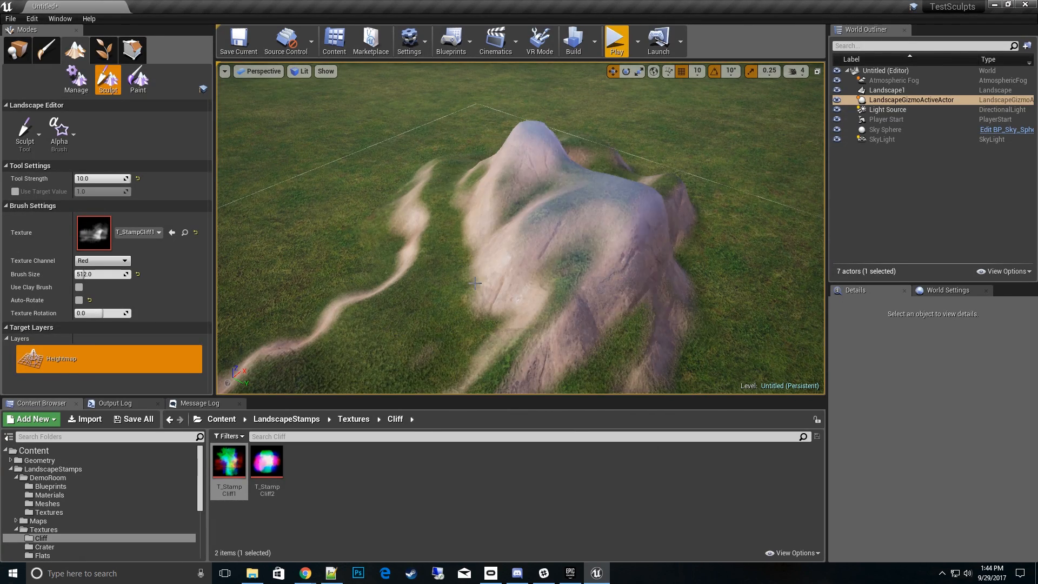
{"action": "key", "text": "d"}
{"action": "right_click_drag", "start_coordinate": [681, 284], "coordinate": [433, 265]}
Set the brush size to 256 and stamp a smaller copy of the cliff beside the first one
{"action": "left_click", "coordinate": [100, 274]}
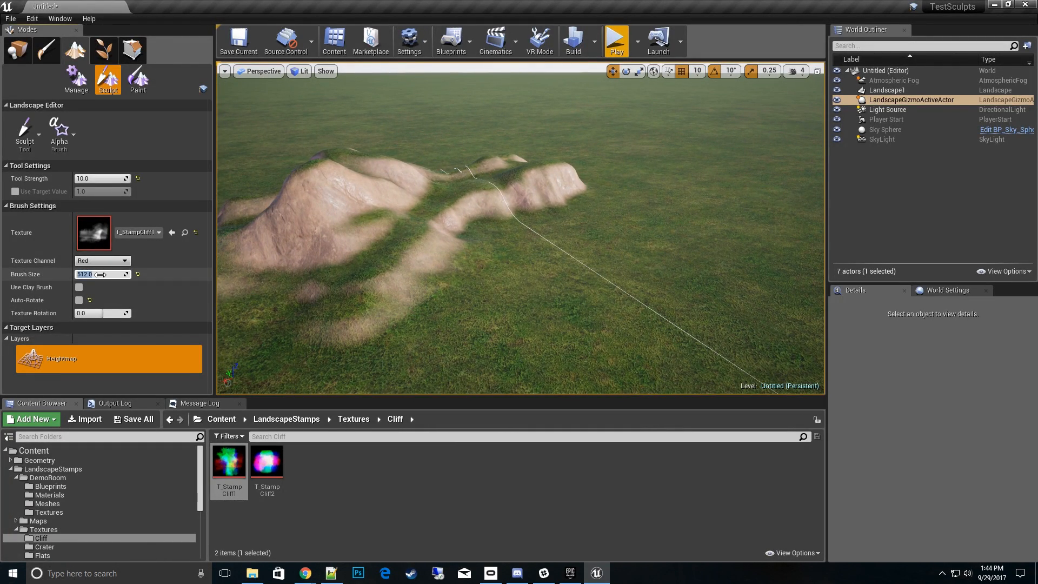
{"action": "type", "text": "256"}
{"action": "key", "text": "Return"}
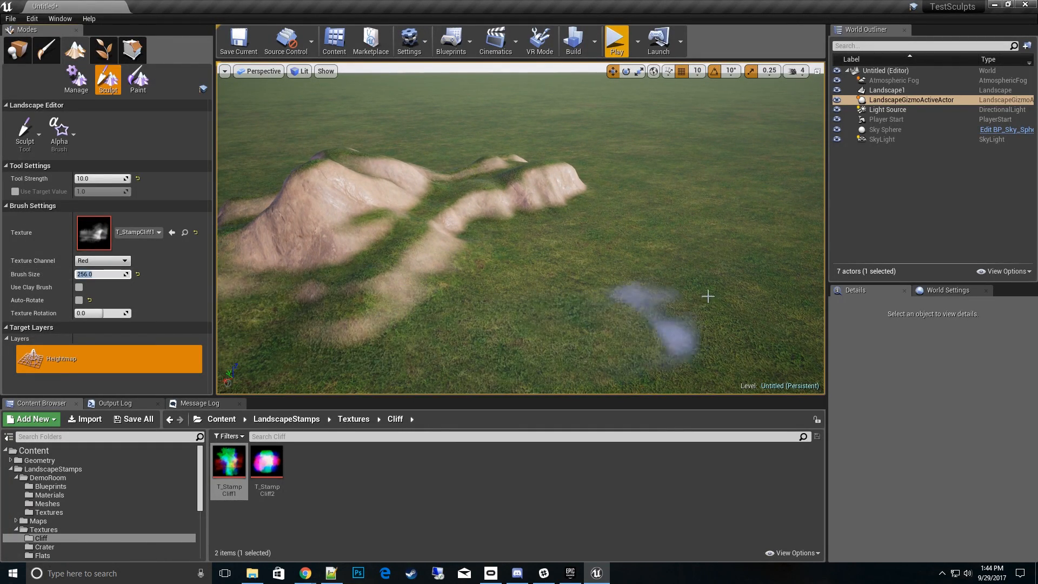
{"action": "mouse_move", "coordinate": [730, 274]}
{"action": "right_mouse_down"}
{"action": "mouse_move", "coordinate": [719, 244]}
{"action": "mouse_move", "coordinate": [693, 244]}
{"action": "mouse_move", "coordinate": [562, 257]}
{"action": "mouse_move", "coordinate": [487, 278]}
{"action": "mouse_move", "coordinate": [368, 279]}
{"action": "mouse_move", "coordinate": [723, 269]}
{"action": "right_mouse_up"}
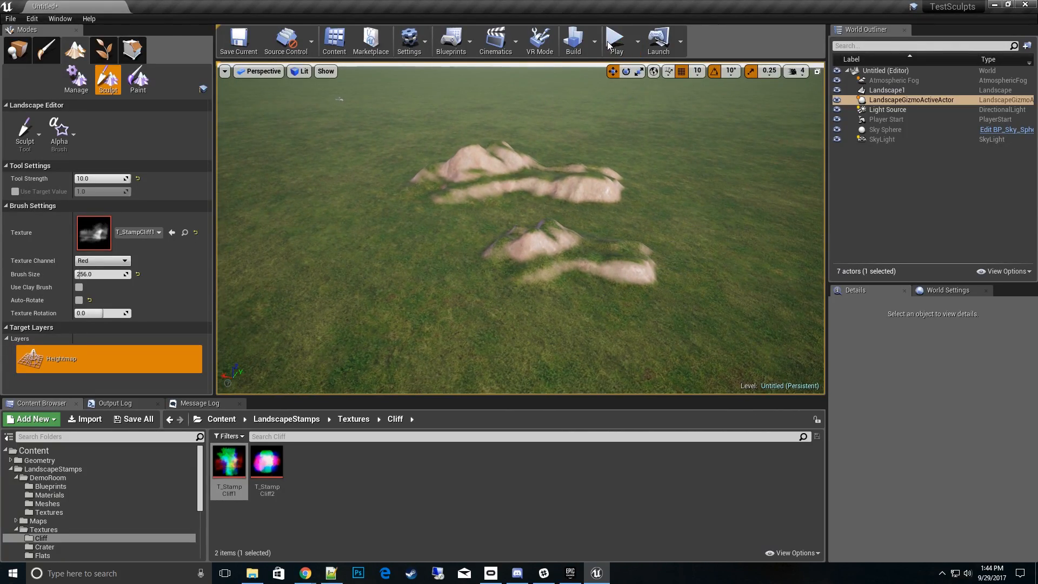
Play the level and run the character around both cliff stamps to judge their size, then stop playing
{"action": "left_click", "coordinate": [15, 52]}
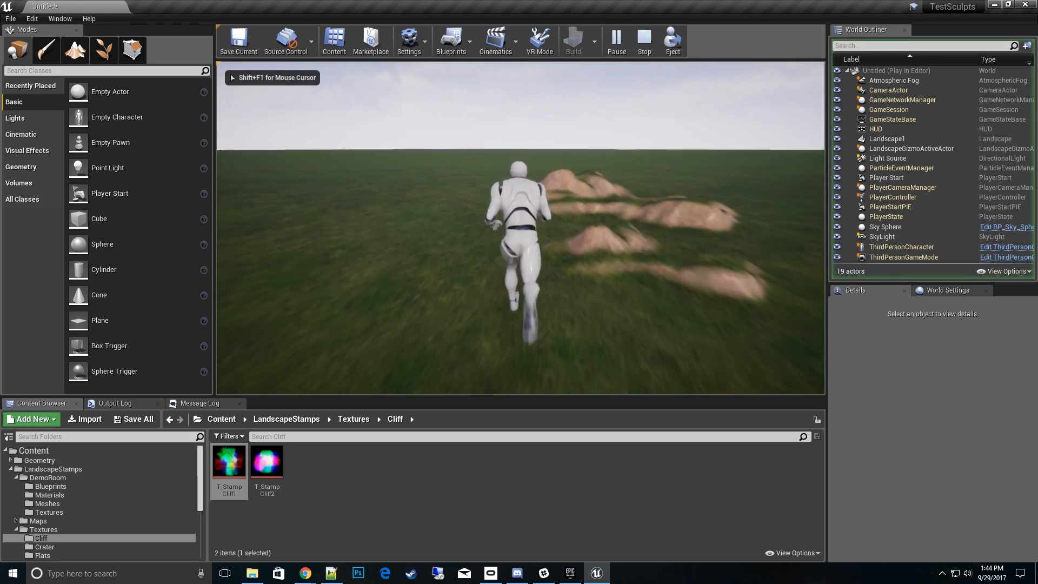
{"action": "key", "text": "d"}
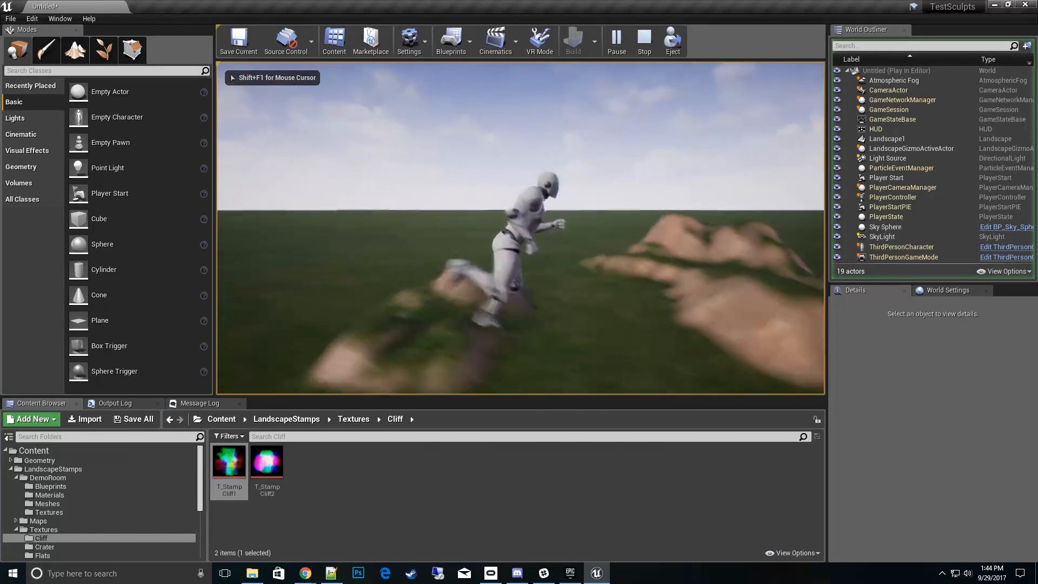
{"action": "key", "text": "w"}
{"action": "key", "text": "w"}
{"action": "key", "text": "d"}
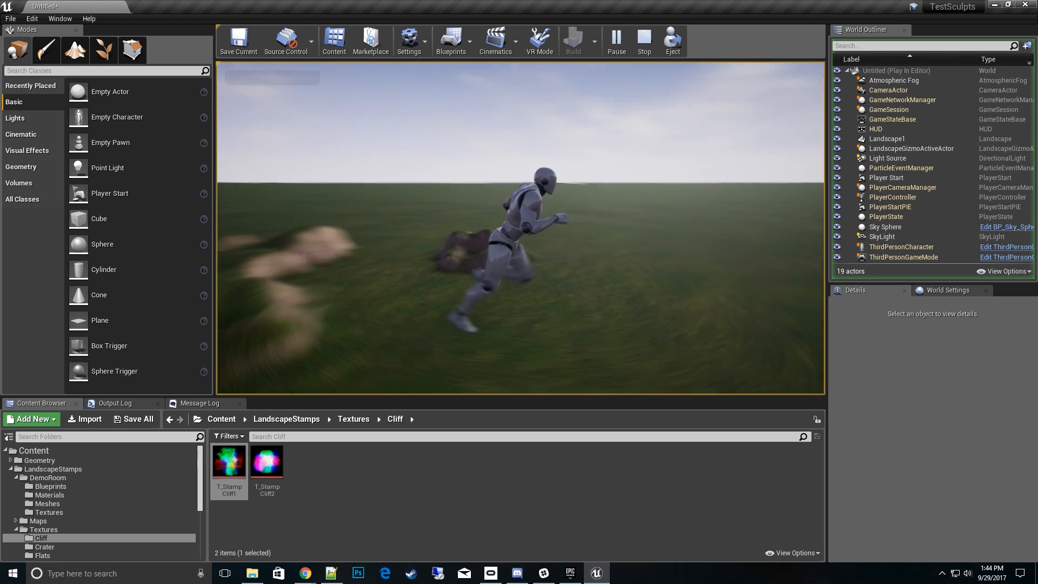
{"action": "key", "text": "a"}
{"action": "key", "text": "w"}
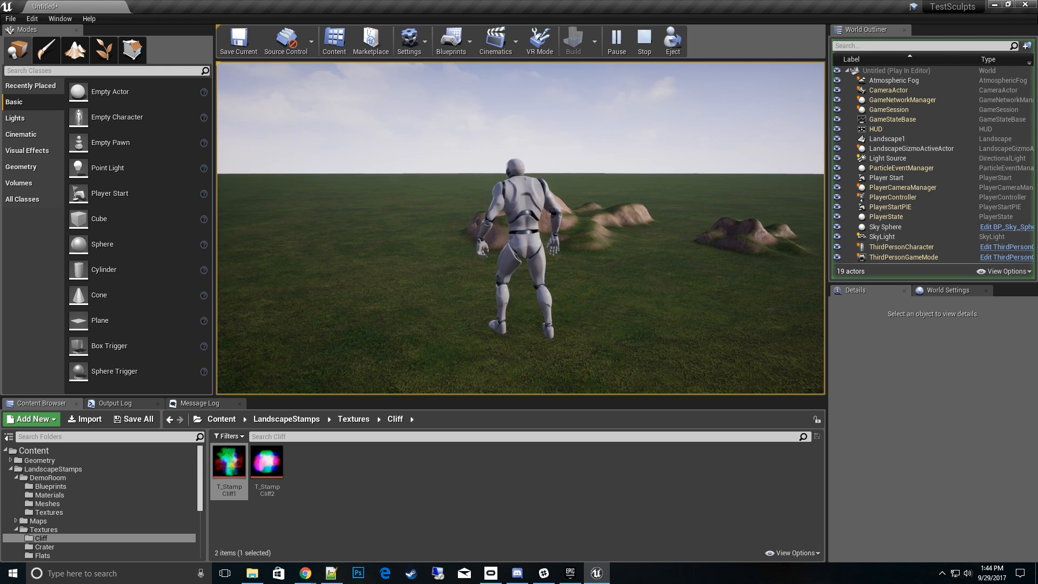
{"action": "key", "text": "s"}
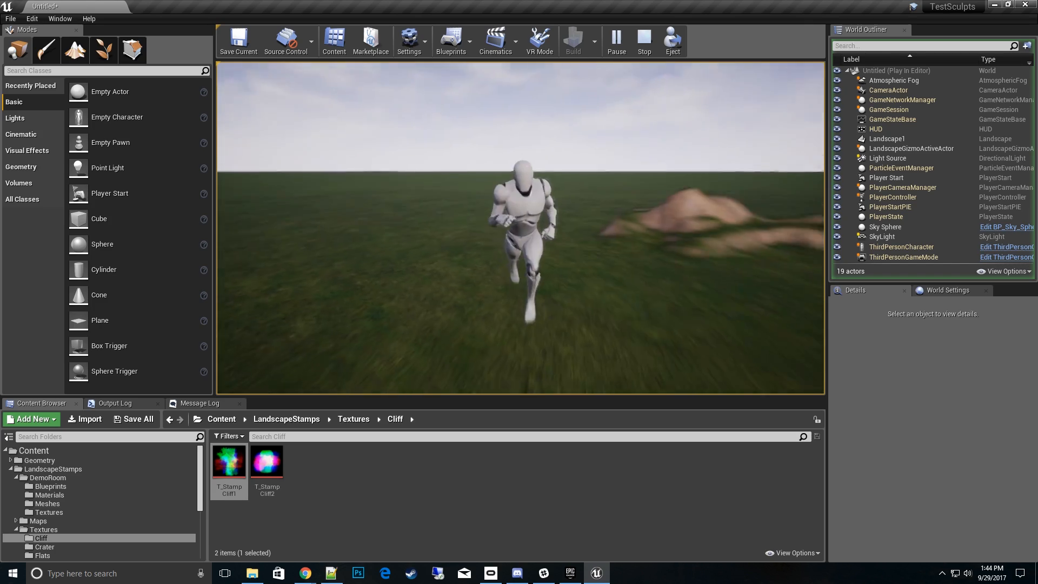
{"action": "key", "text": "w"}
{"action": "key", "text": "d"}
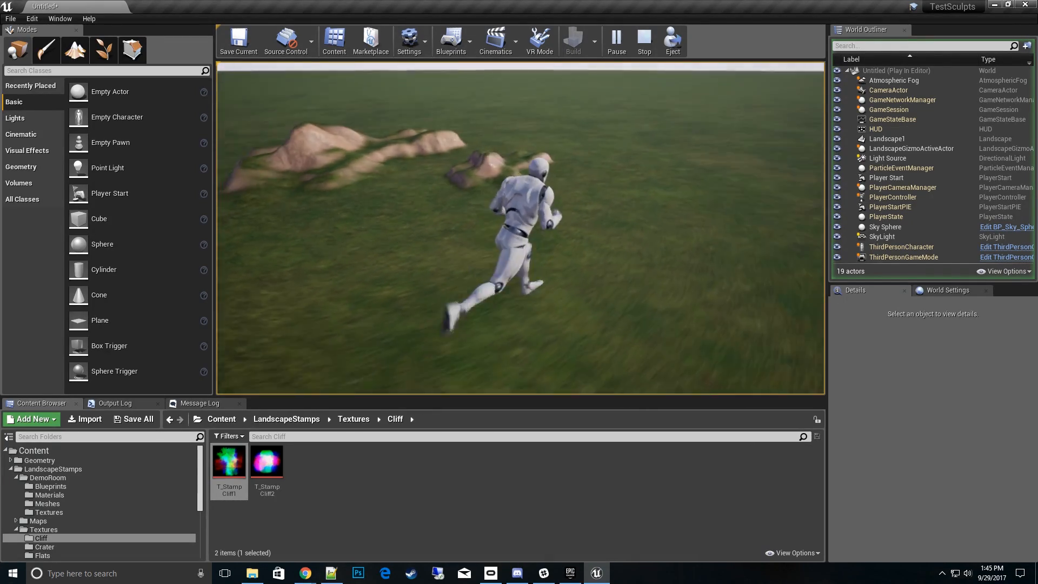
{"action": "key", "text": "d"}
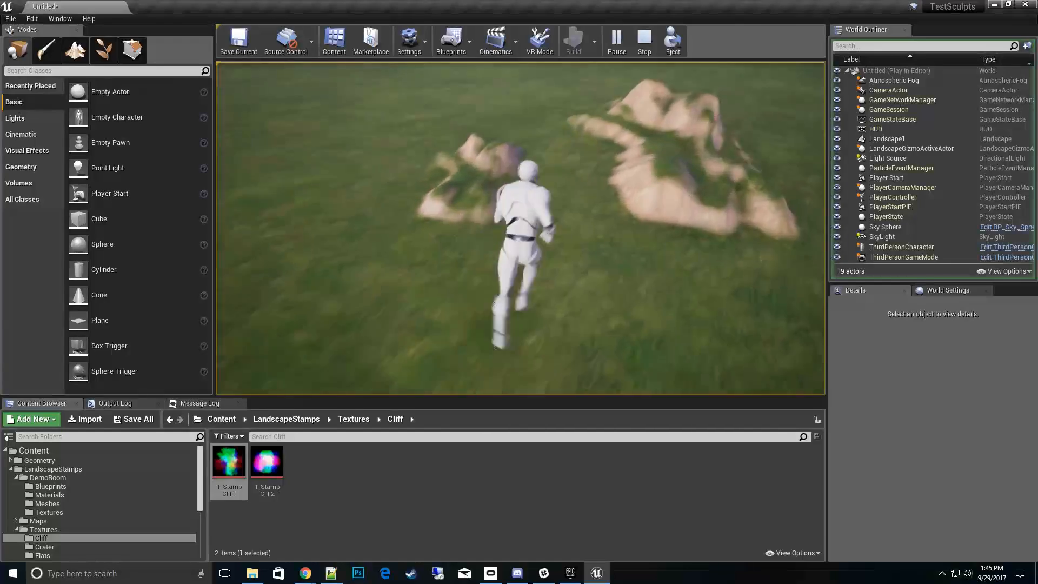
{"action": "key", "text": "space"}
{"action": "key", "text": "a"}
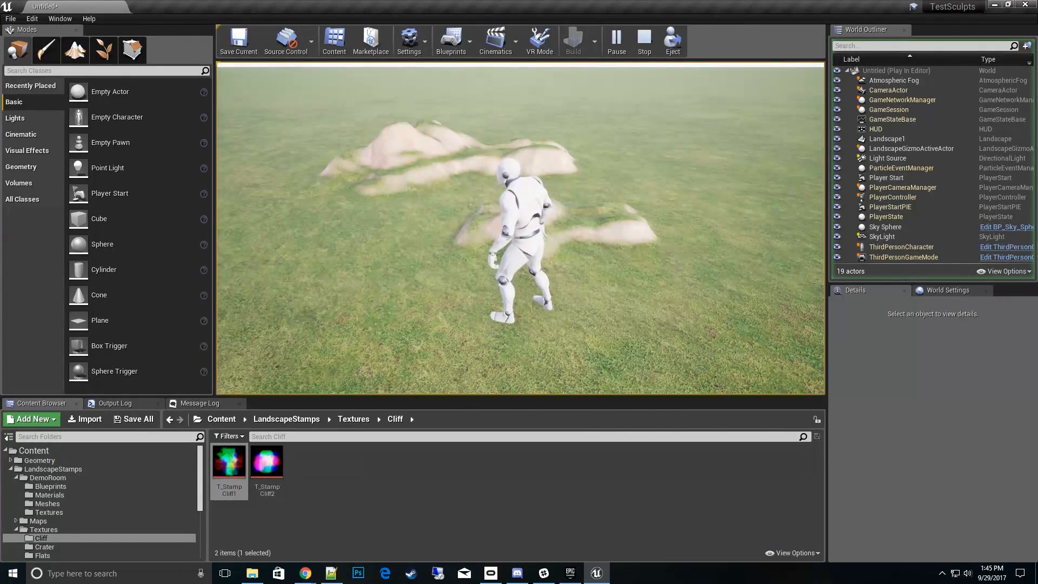
{"action": "key", "text": "Escape"}
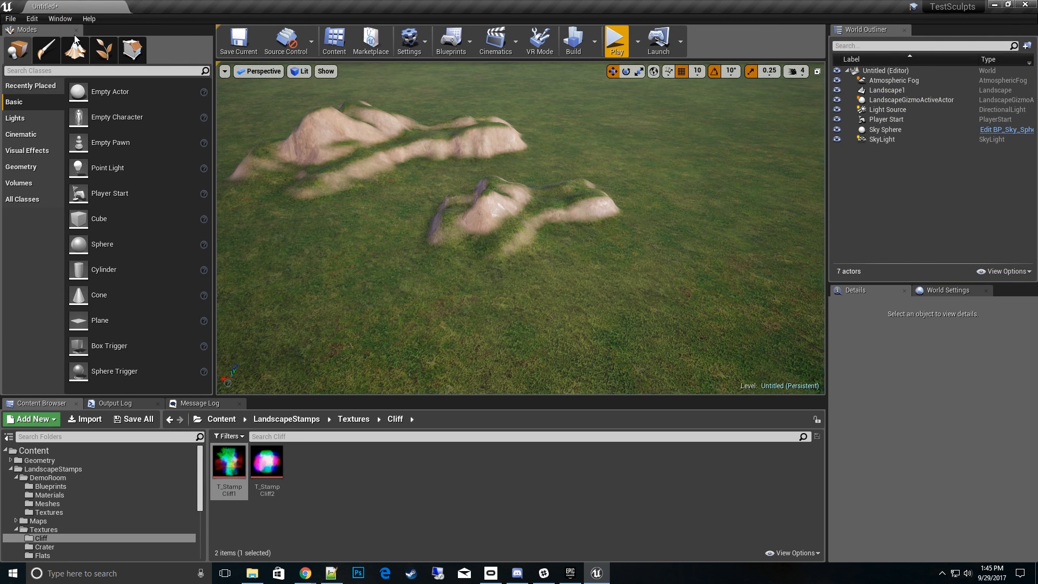
Delete the small-scale landscape from the level
{"action": "left_click", "coordinate": [359, 197]}
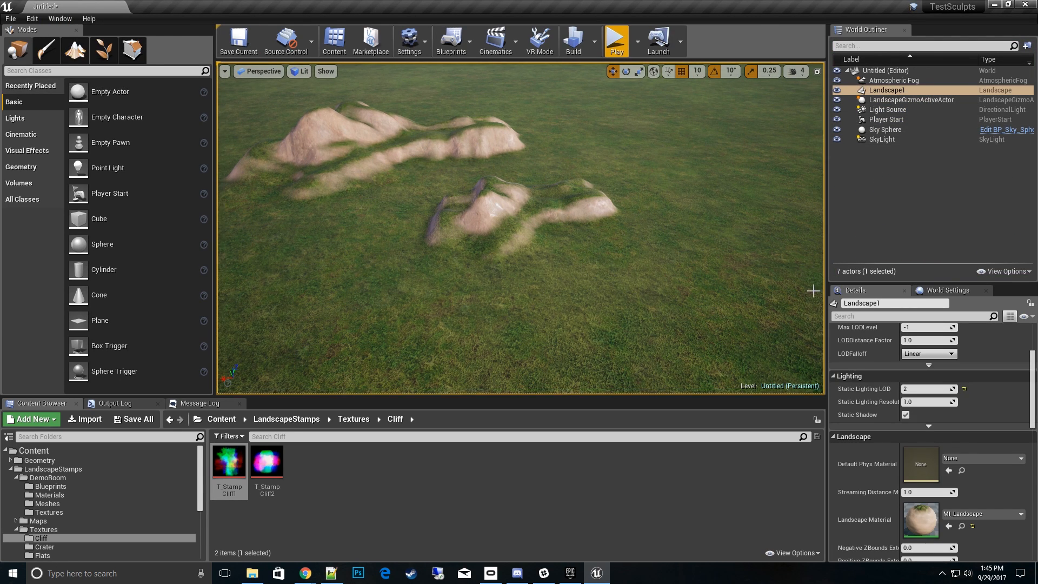
{"action": "right_click_drag", "start_coordinate": [813, 284], "coordinate": [781, 225]}
{"action": "right_click_drag", "start_coordinate": [762, 327], "coordinate": [714, 321]}
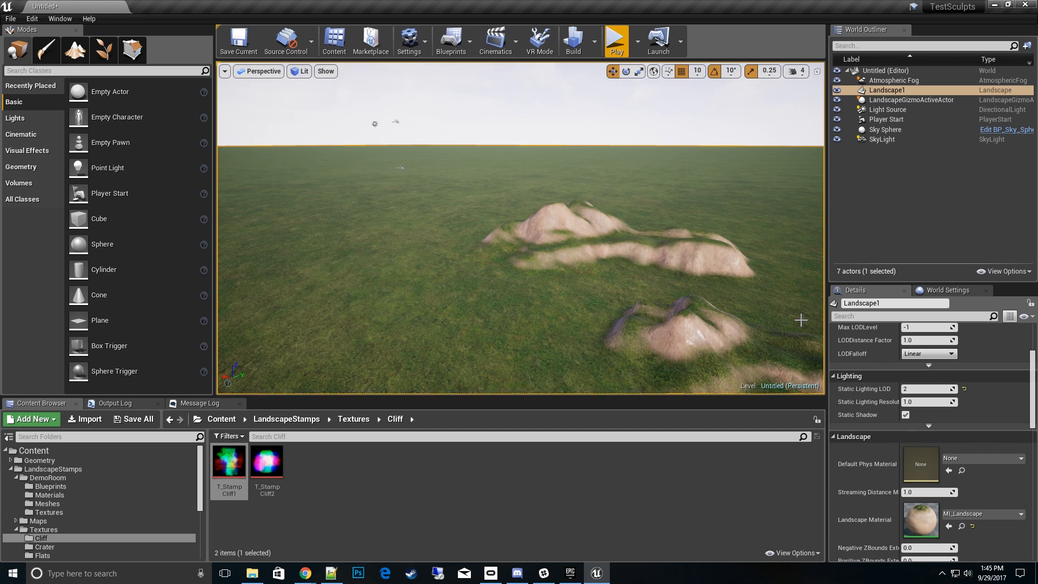
{"action": "key", "text": "Delete"}
{"action": "right_click_drag", "start_coordinate": [678, 283], "coordinate": [678, 282]}
{"action": "right_click_drag", "start_coordinate": [602, 299], "coordinate": [603, 299]}
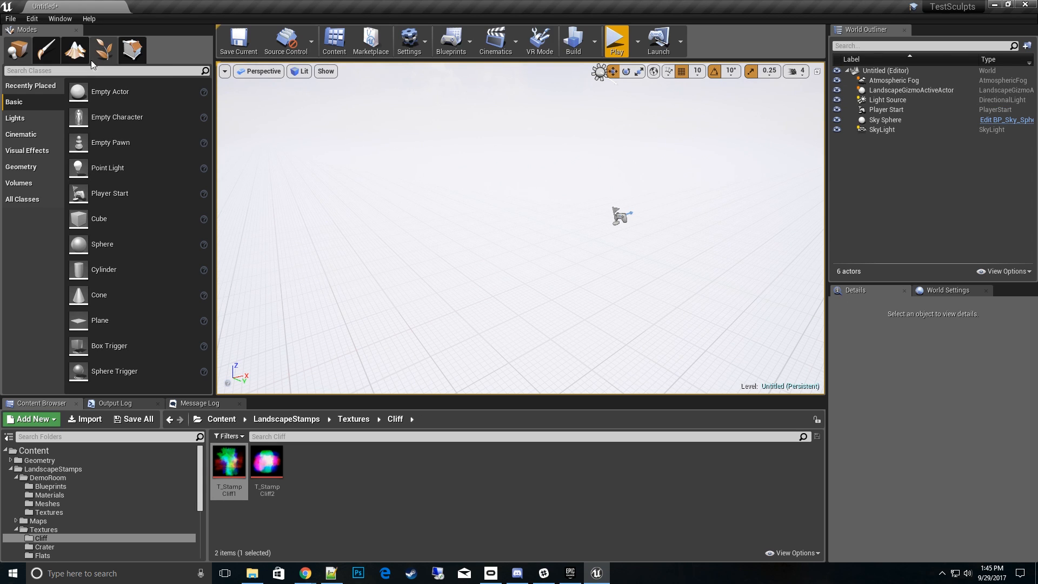
Reset the new landscape to scale 100, 63×63 quads, 1×1 section and 8×8 components, and create it
{"action": "left_click", "coordinate": [76, 51]}
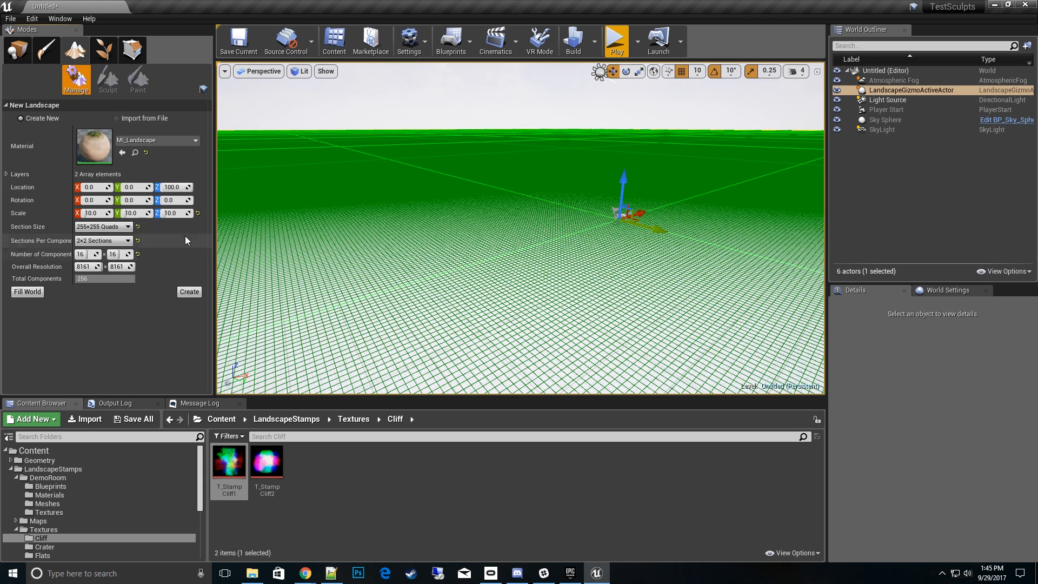
{"action": "left_click", "coordinate": [197, 213]}
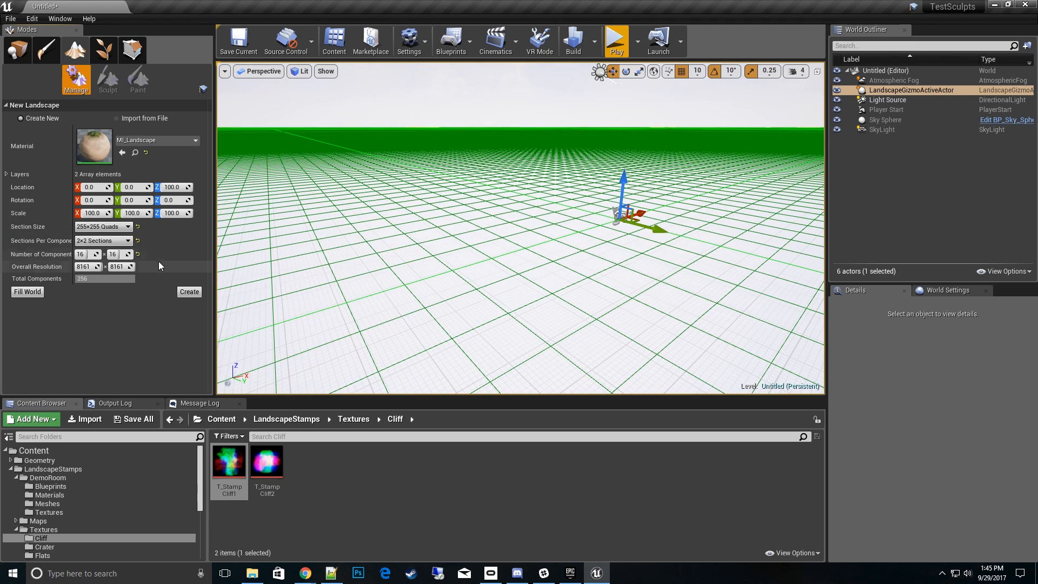
{"action": "left_click", "coordinate": [137, 227]}
{"action": "left_click", "coordinate": [138, 240]}
{"action": "left_click", "coordinate": [137, 253]}
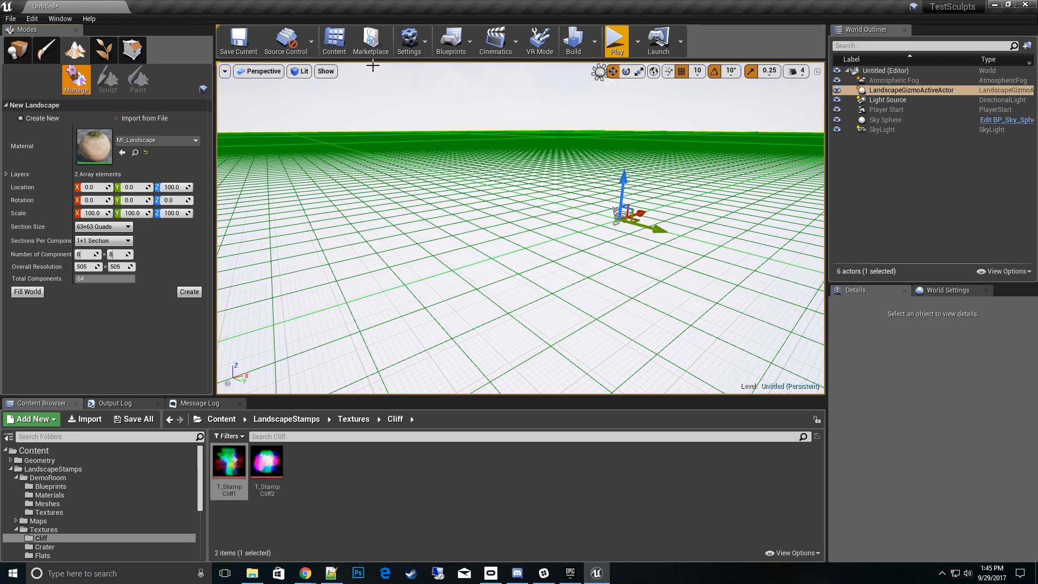
{"action": "left_click", "coordinate": [190, 293]}
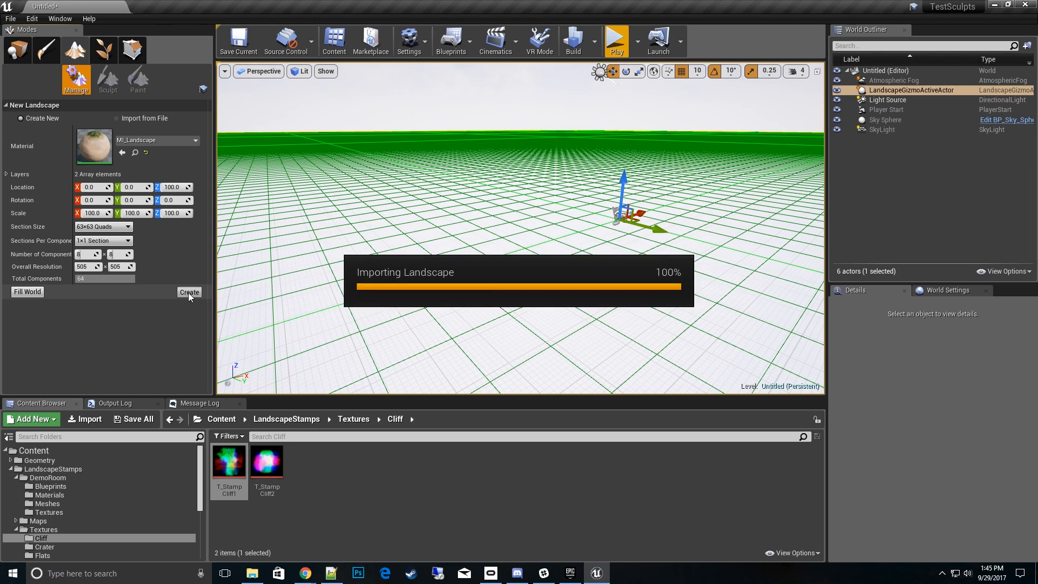
Raise the sculpt brush size to 8192 and preview the cliff stamp over the landscape
{"action": "mouse_move", "coordinate": [370, 262]}
{"action": "right_mouse_down"}
{"action": "mouse_move", "coordinate": [379, 335]}
{"action": "mouse_move", "coordinate": [370, 261]}
{"action": "right_mouse_up"}
{"action": "key", "text": "s"}
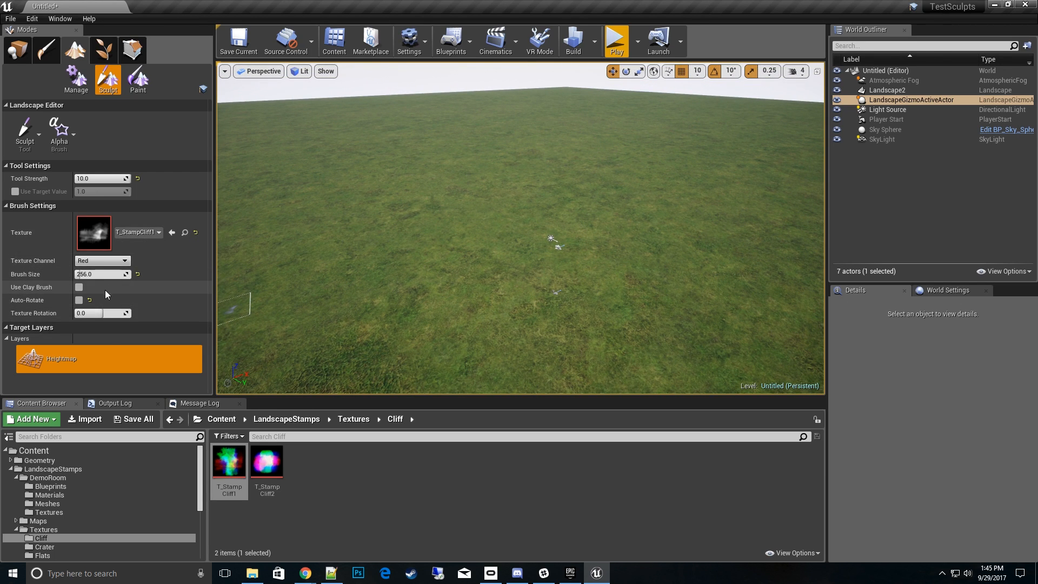
{"action": "left_click", "coordinate": [138, 274]}
{"action": "left_click_drag", "start_coordinate": [102, 277], "coordinate": [142, 273]}
{"action": "left_click", "coordinate": [393, 165]}
{"action": "right_click_drag", "start_coordinate": [393, 165], "coordinate": [472, 134]}
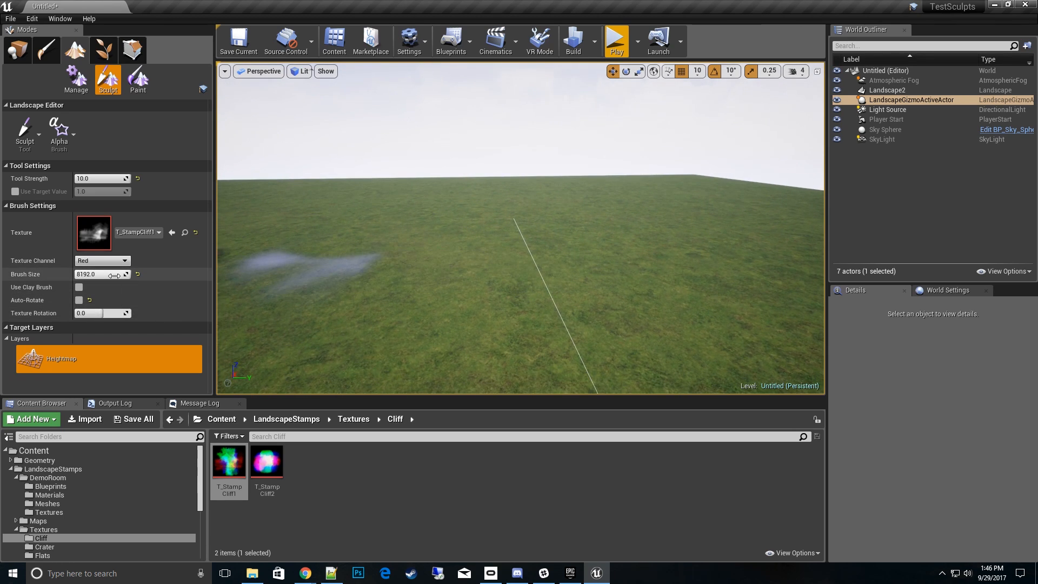
Set the brush size to 16384 and stamp a cliff onto the landscape with T_StampCliff1
{"action": "left_click", "coordinate": [114, 275]}
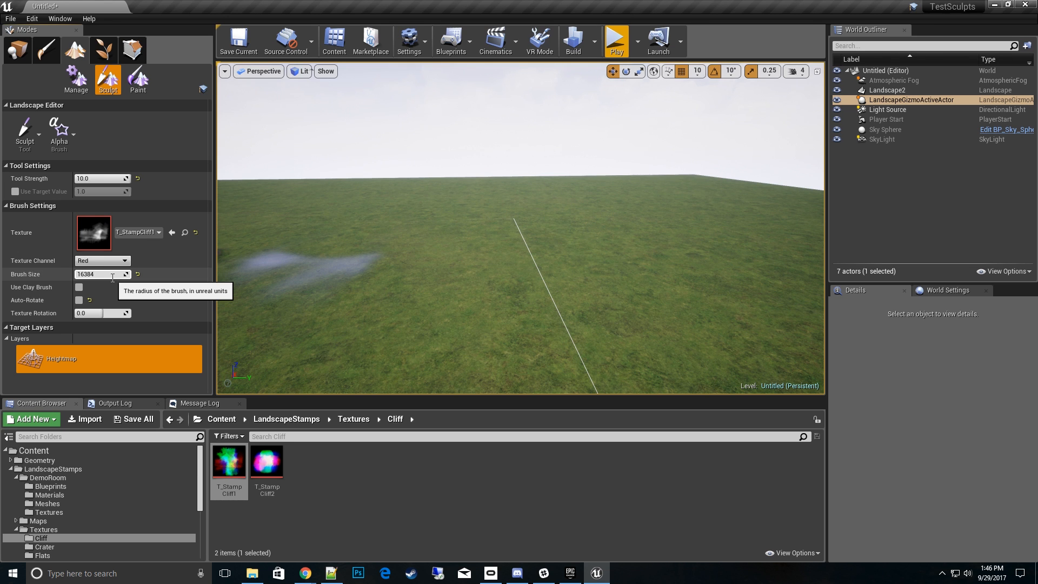
{"action": "key", "text": "Return"}
{"action": "mouse_move", "coordinate": [522, 240]}
{"action": "right_mouse_down"}
{"action": "mouse_move", "coordinate": [762, 260]}
{"action": "mouse_move", "coordinate": [532, 279]}
{"action": "right_mouse_up"}
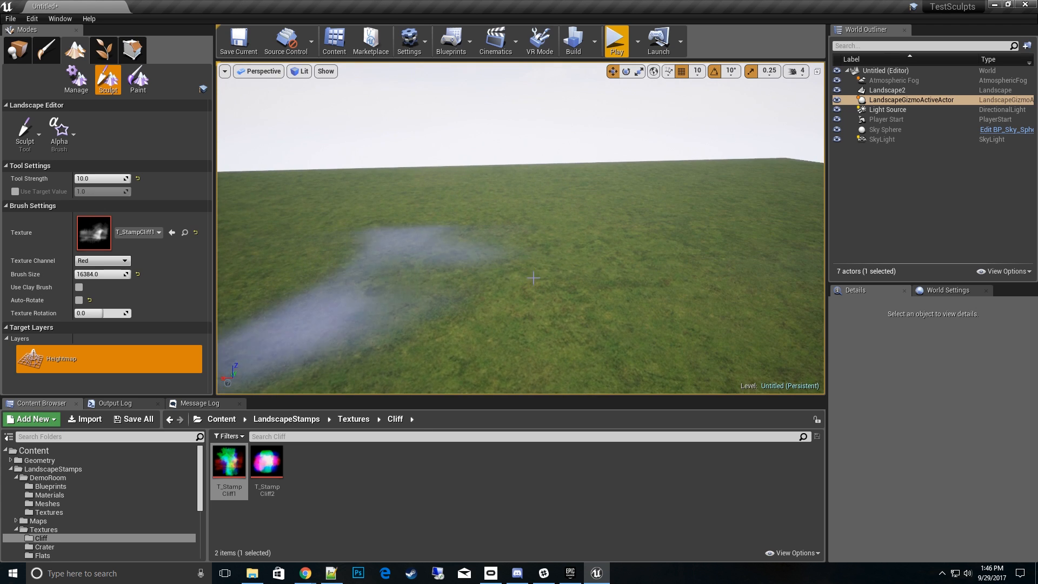
{"action": "right_click_drag", "start_coordinate": [575, 202], "coordinate": [574, 216]}
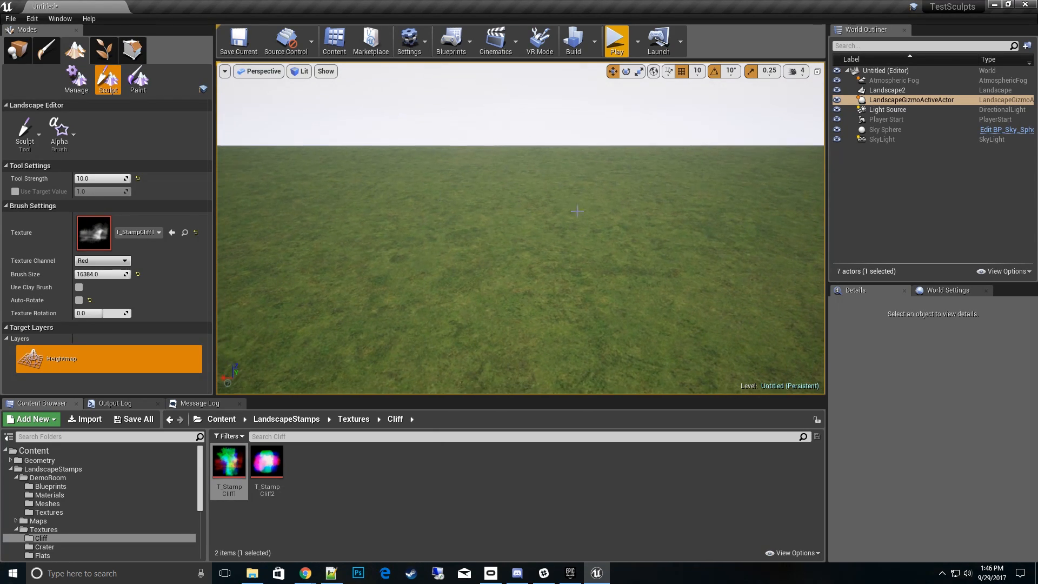
{"action": "left_click_drag", "start_coordinate": [566, 213], "coordinate": [603, 234]}
{"action": "key", "text": "w"}
{"action": "right_click_drag", "start_coordinate": [603, 234], "coordinate": [627, 19]}
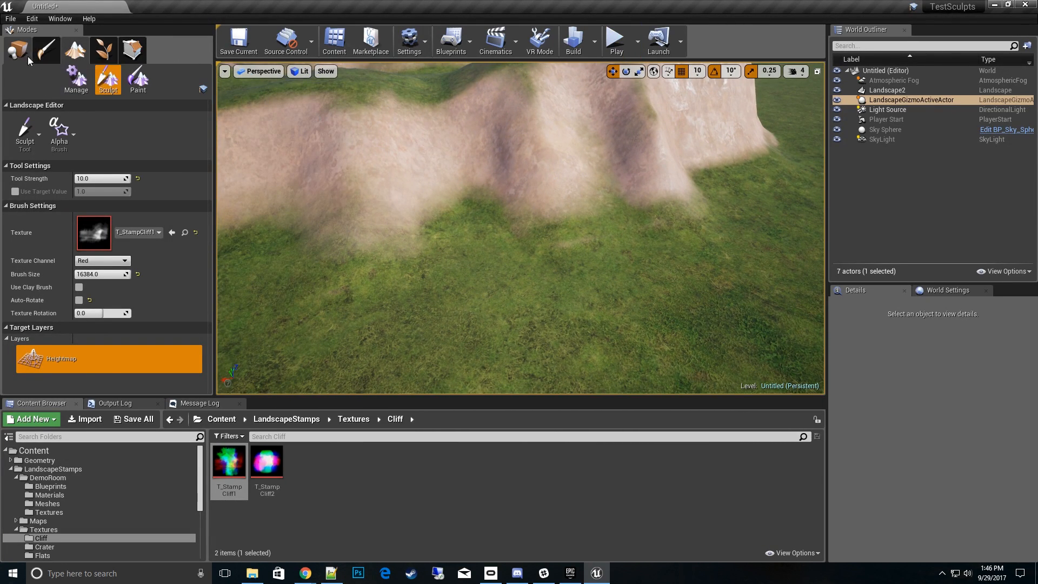
Play the level and run the character toward the stamped cliff to compare its scale, then stop playing
{"action": "left_click", "coordinate": [28, 56]}
{"action": "left_click", "coordinate": [616, 42]}
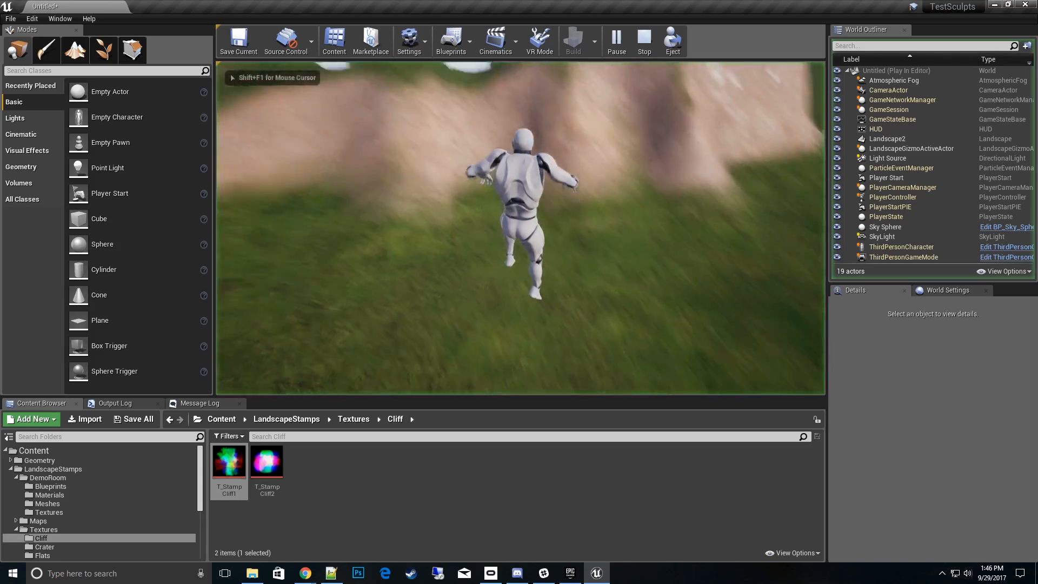
{"action": "key", "text": "w"}
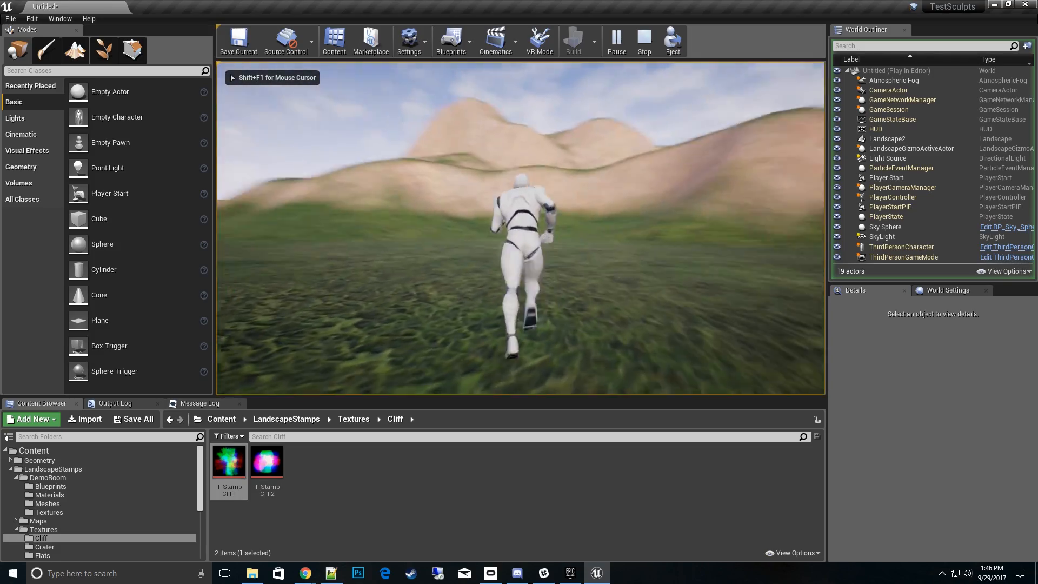
{"action": "key", "text": "d"}
{"action": "key", "text": "a"}
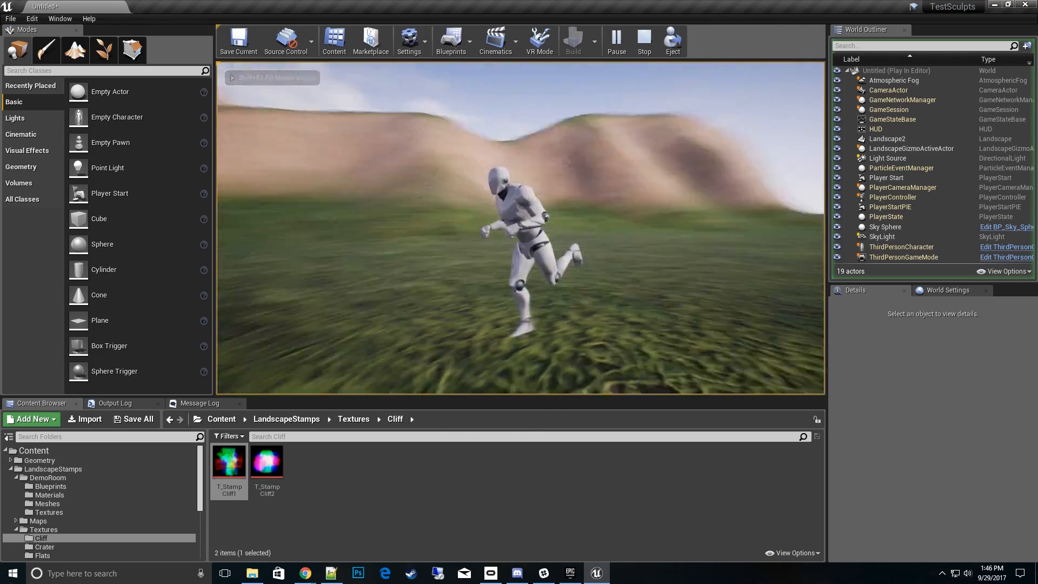
{"action": "key", "text": "w"}
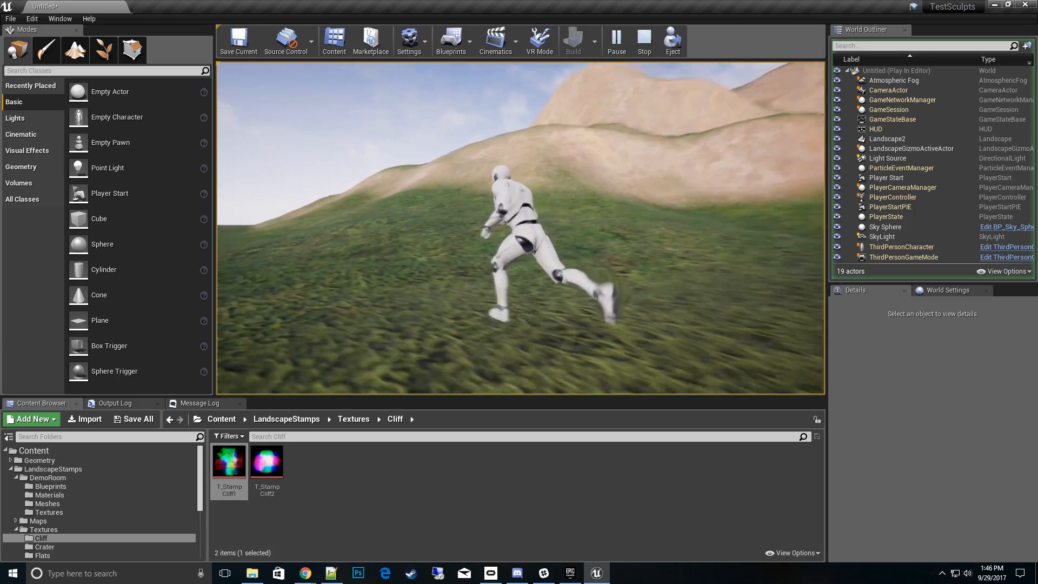
{"action": "key", "text": "w"}
{"action": "key", "text": "Escape"}
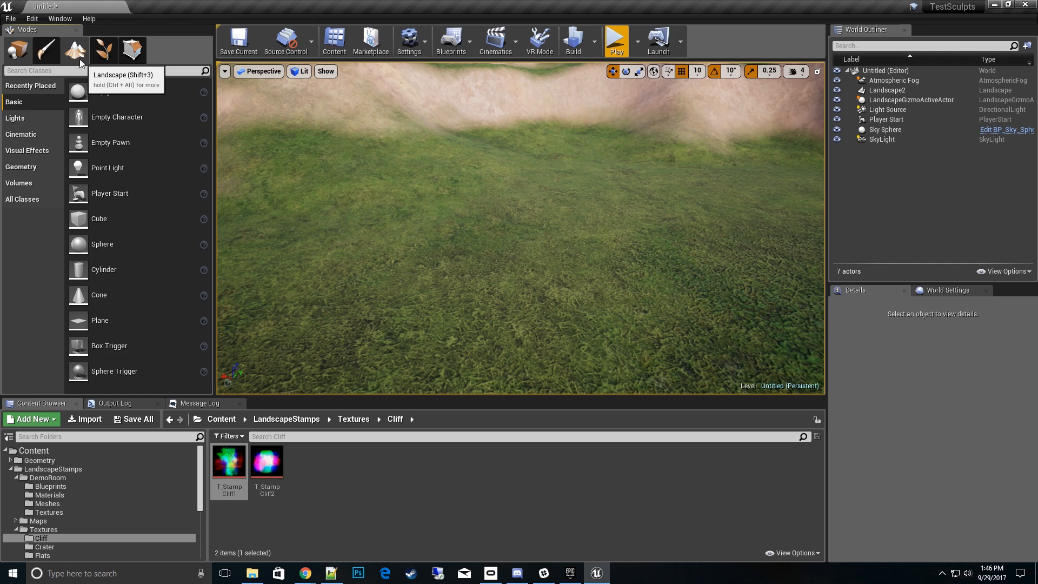
Set the brush size to 32000 and stamp a larger T_StampCliff1 cliff on an empty part of the landscape
{"action": "left_click", "coordinate": [78, 55]}
{"action": "mouse_move", "coordinate": [306, 277]}
{"action": "right_mouse_down"}
{"action": "mouse_move", "coordinate": [487, 227]}
{"action": "mouse_move", "coordinate": [260, 265]}
{"action": "mouse_move", "coordinate": [306, 276]}
{"action": "right_mouse_up"}
{"action": "left_click", "coordinate": [117, 274]}
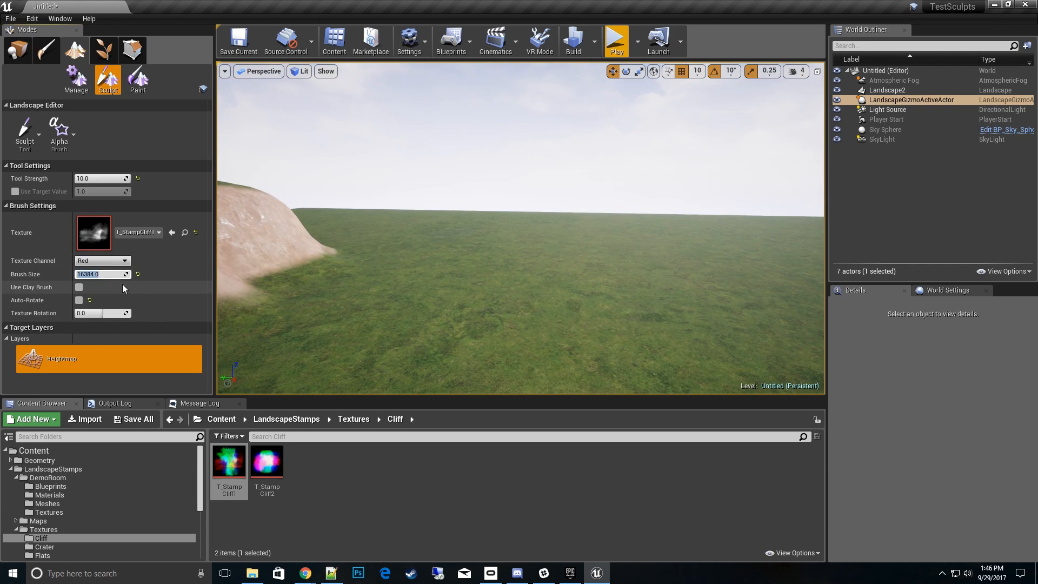
{"action": "type", "text": "32000"}
{"action": "key", "text": "Return"}
{"action": "left_click", "coordinate": [478, 192]}
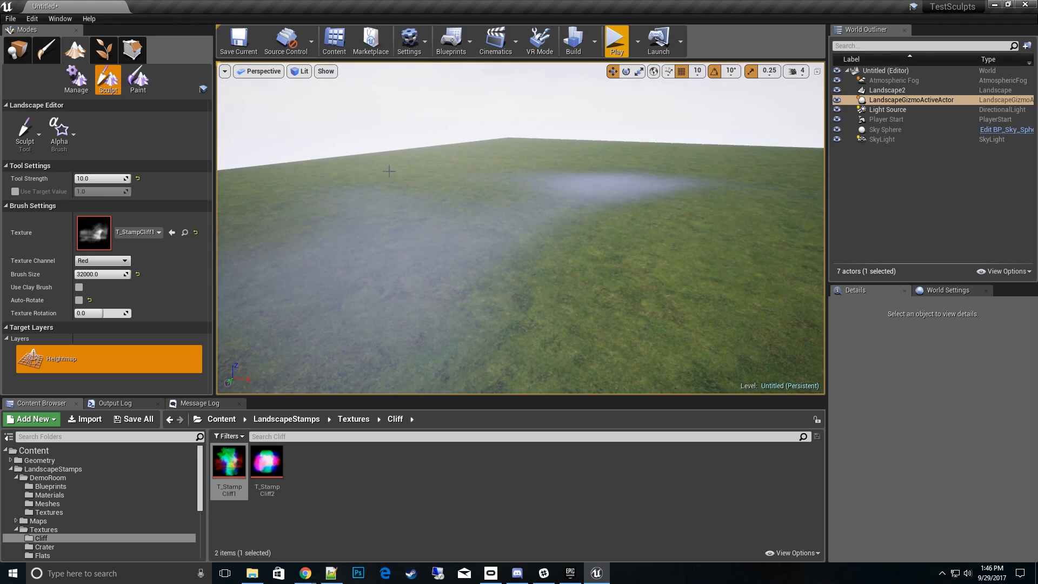
{"action": "right_click_drag", "start_coordinate": [478, 193], "coordinate": [438, 198]}
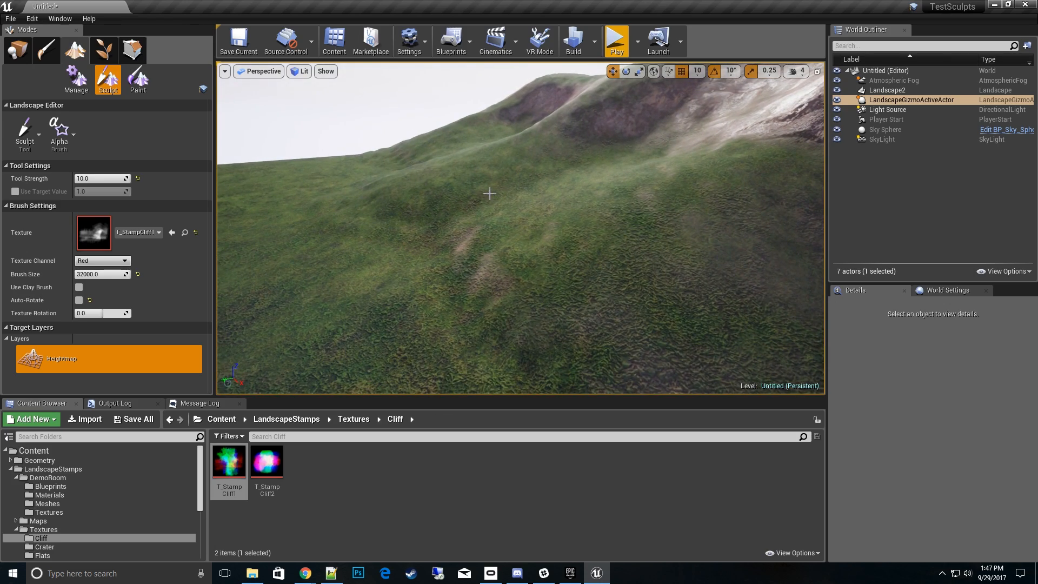
Examine the large cliff's slopes, ridges and surface detail from several sides and distances, alongside the smaller cliff
{"action": "right_click_drag", "start_coordinate": [520, 227], "coordinate": [573, 257]}
{"action": "right_click_drag", "start_coordinate": [532, 284], "coordinate": [589, 228]}
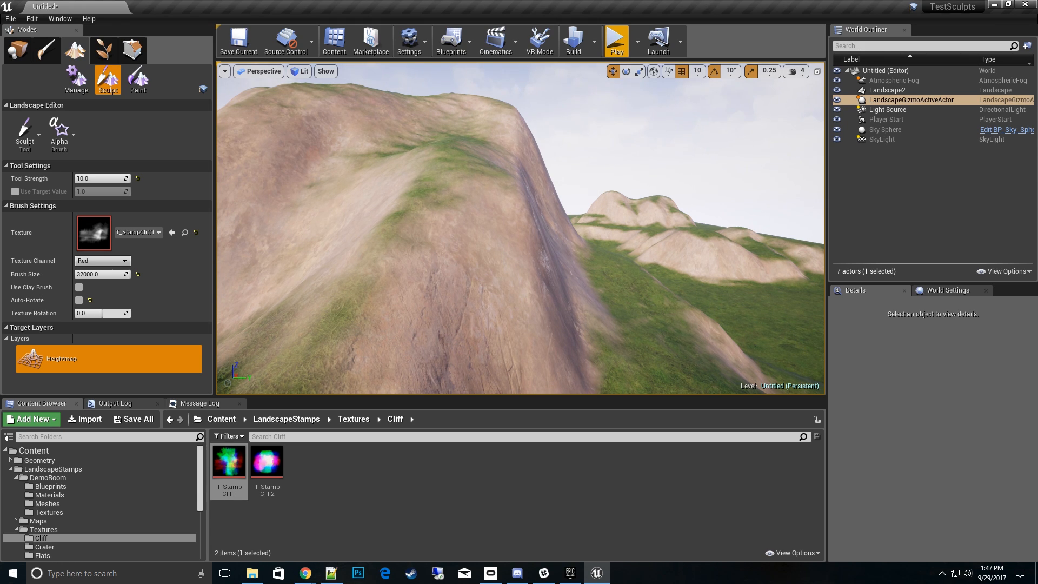
{"action": "right_click_drag", "start_coordinate": [590, 228], "coordinate": [817, 194]}
{"action": "key", "text": "w"}
{"action": "key", "text": "w"}
{"action": "key", "text": "w"}
{"action": "right_click_drag", "start_coordinate": [521, 228], "coordinate": [800, 244]}
{"action": "right_click_drag", "start_coordinate": [784, 186], "coordinate": [748, 119]}
{"action": "key", "text": "s"}
{"action": "key", "text": "s"}
{"action": "right_click_drag", "start_coordinate": [503, 238], "coordinate": [593, 237]}
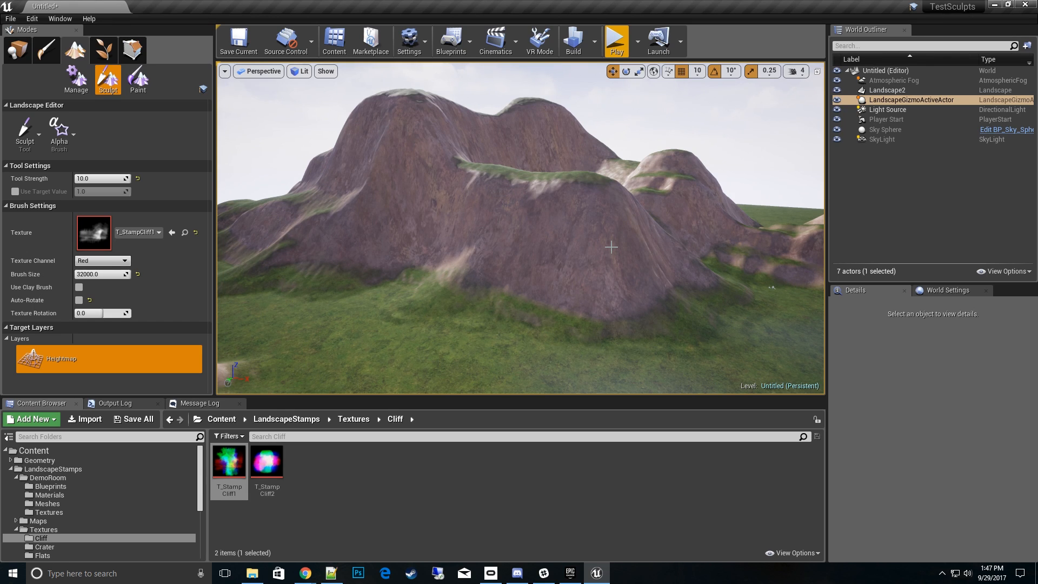
{"action": "right_click_drag", "start_coordinate": [611, 247], "coordinate": [662, 300]}
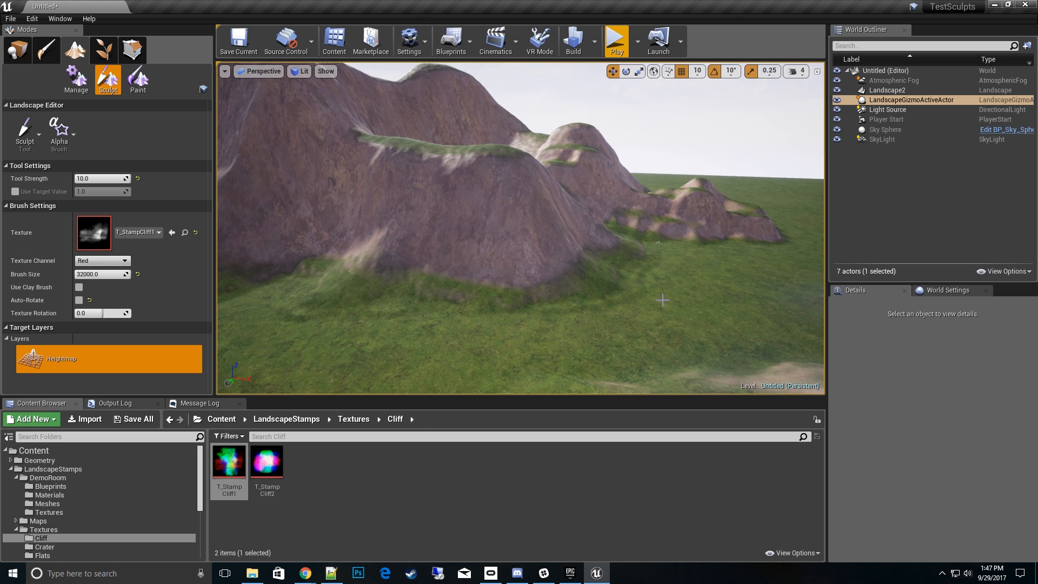
Show the frame rate in the viewport with the console command stat fps
{"action": "key", "text": "grave"}
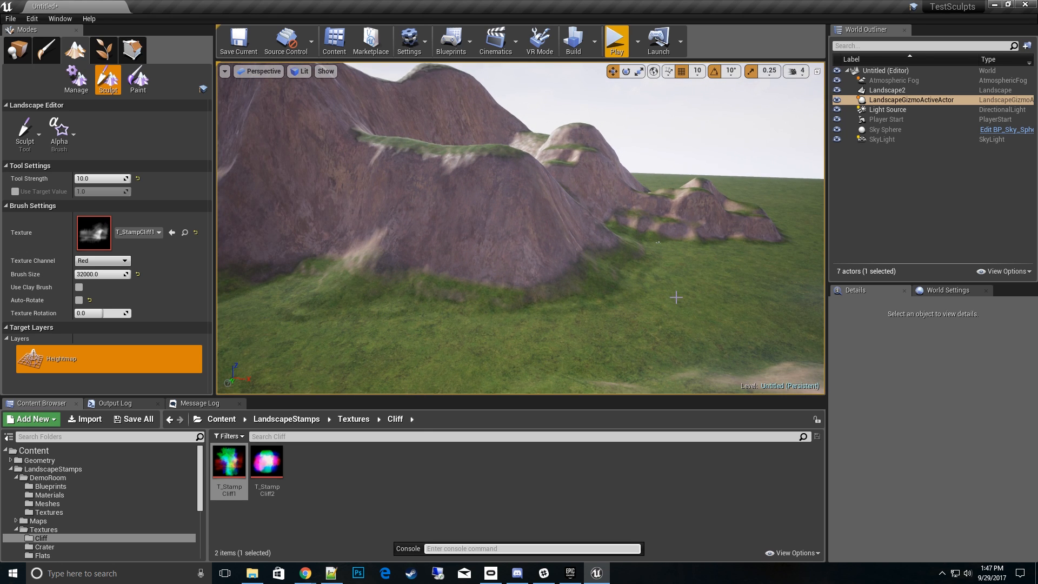
{"action": "type", "text": "stat fps"}
{"action": "key", "text": "Return"}
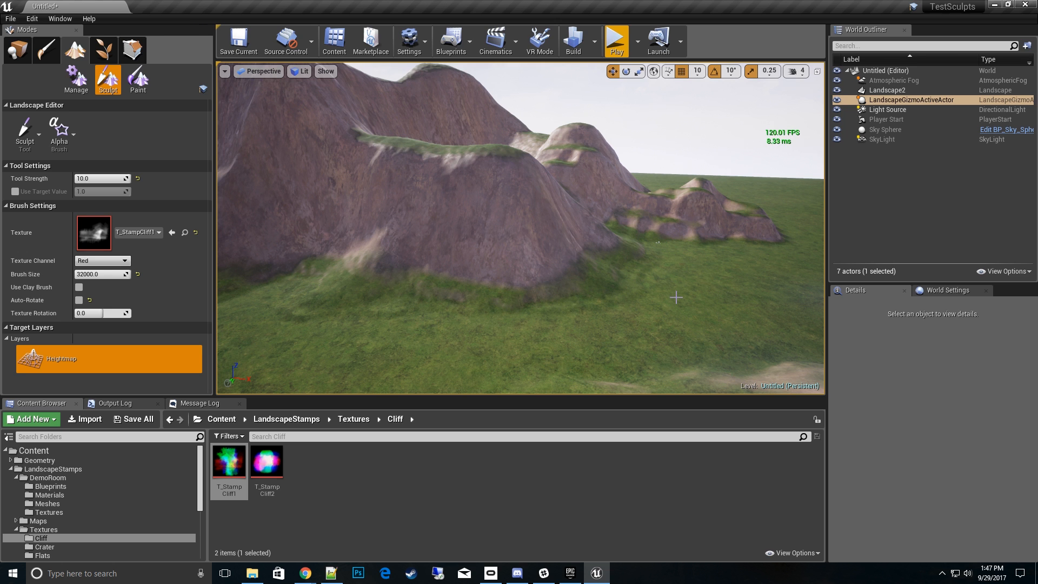
Undo the large T_StampCliff1 stamp made at brush size 32000 and view the smaller cliff from closer up
{"action": "right_click_drag", "start_coordinate": [676, 298], "coordinate": [675, 302]}
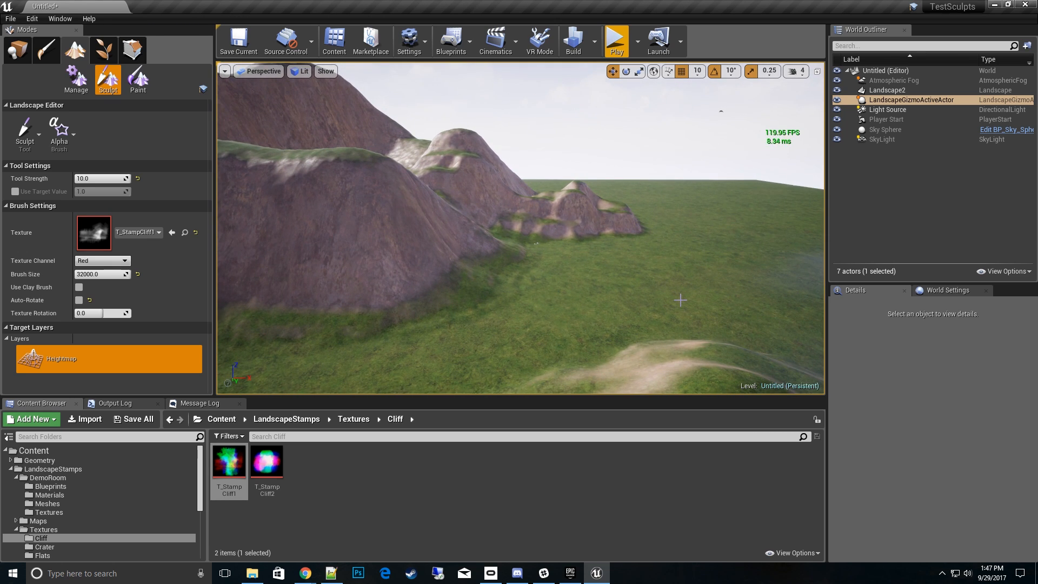
{"action": "key", "text": "ctrl+z"}
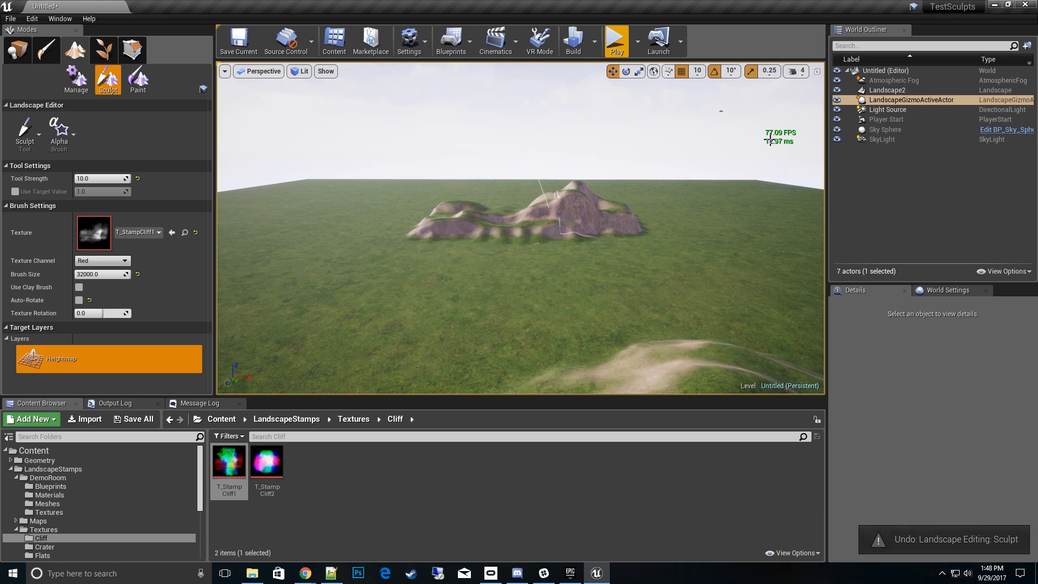
{"action": "right_click_drag", "start_coordinate": [814, 262], "coordinate": [795, 273]}
{"action": "key", "text": "w"}
{"action": "key", "text": "w"}
{"action": "mouse_move", "coordinate": [414, 166]}
{"action": "right_mouse_down"}
{"action": "mouse_move", "coordinate": [270, 169]}
{"action": "mouse_move", "coordinate": [525, 295]}
{"action": "right_mouse_up"}
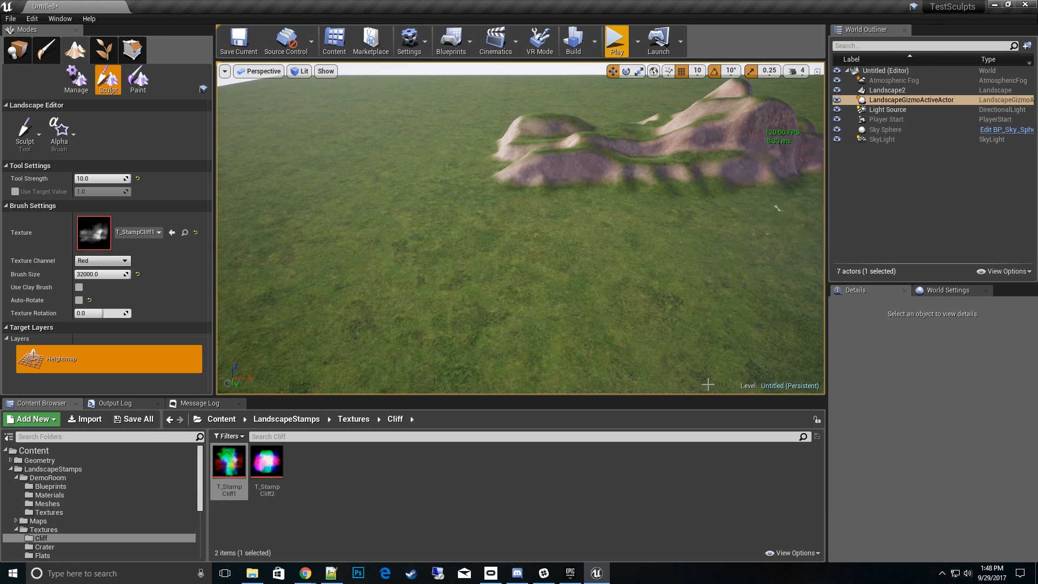
{"action": "right_click_drag", "start_coordinate": [626, 260], "coordinate": [628, 243]}
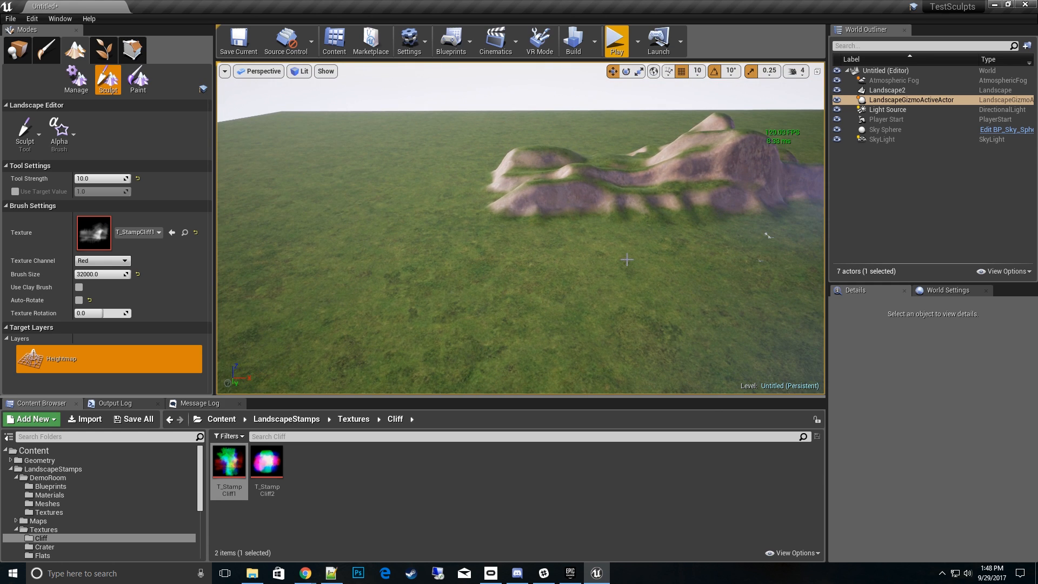
{"action": "key", "text": "ctrl+z"}
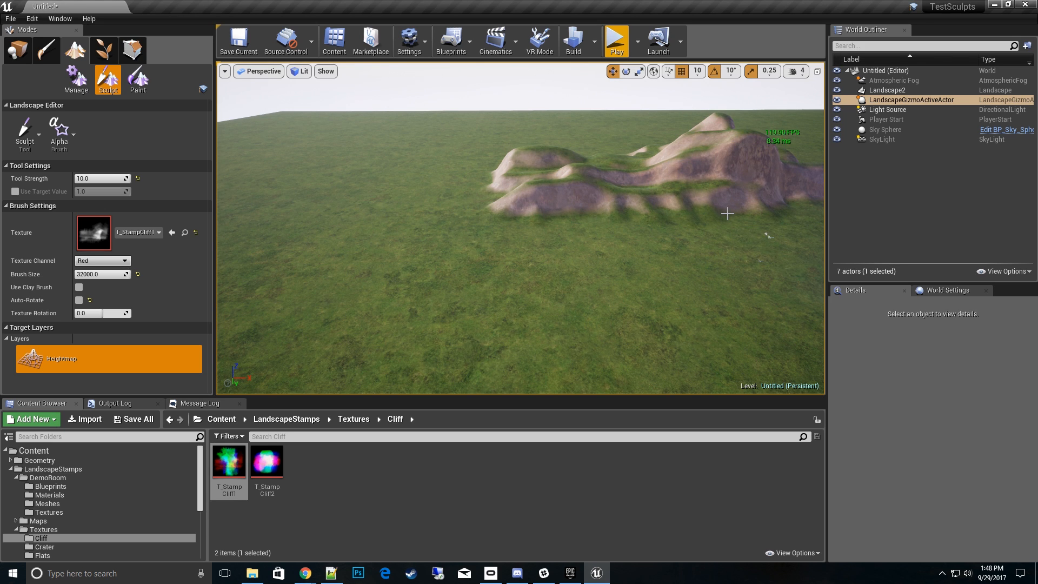
Clear the texture and actor selections and examine the remaining stamped cliffs from another side and distance
{"action": "right_click_drag", "start_coordinate": [728, 213], "coordinate": [789, 213]}
{"action": "right_click_drag", "start_coordinate": [684, 221], "coordinate": [547, 204]}
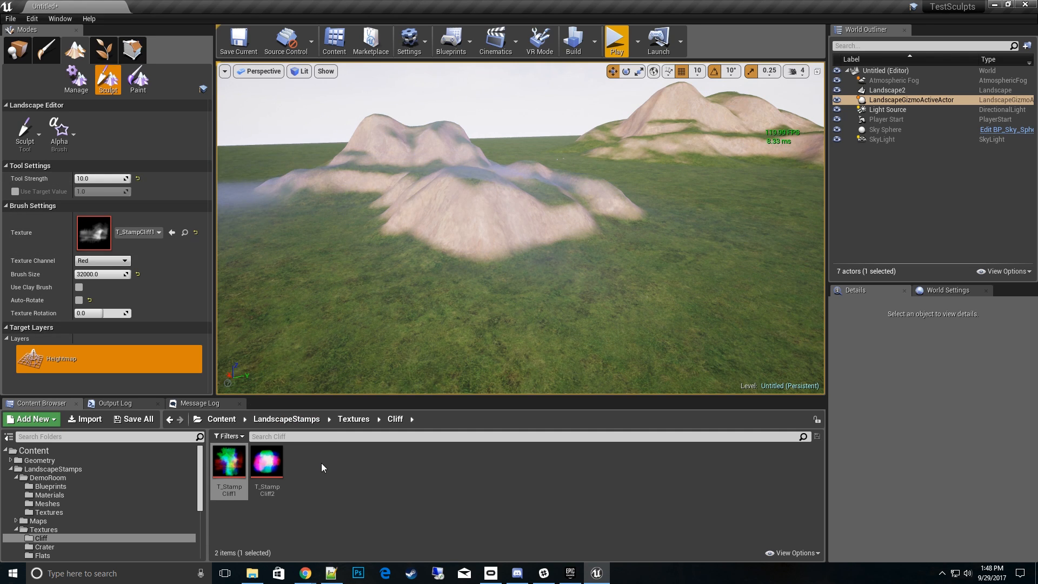
{"action": "key", "text": "Escape"}
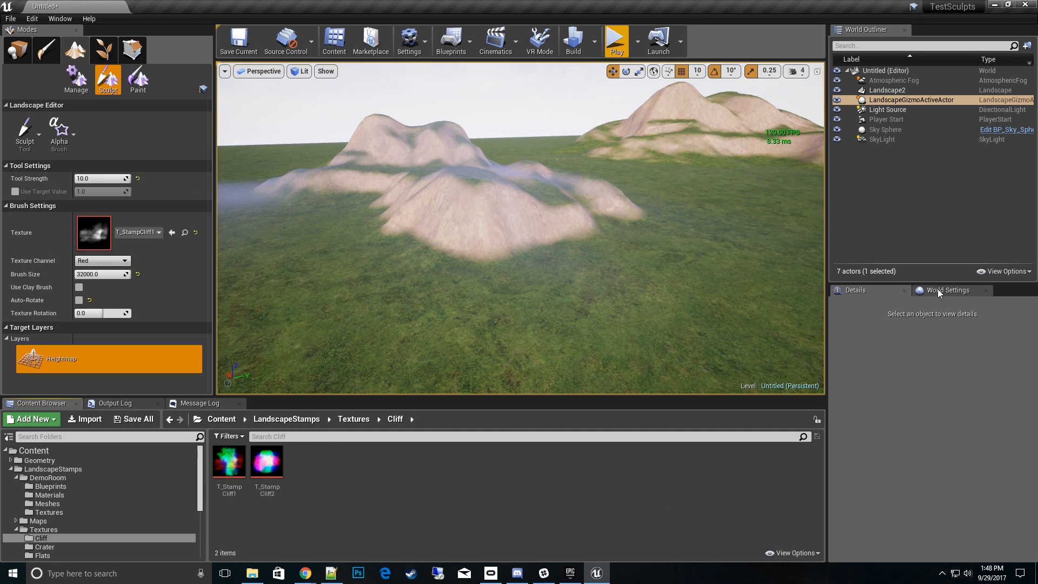
{"action": "left_click", "coordinate": [911, 147]}
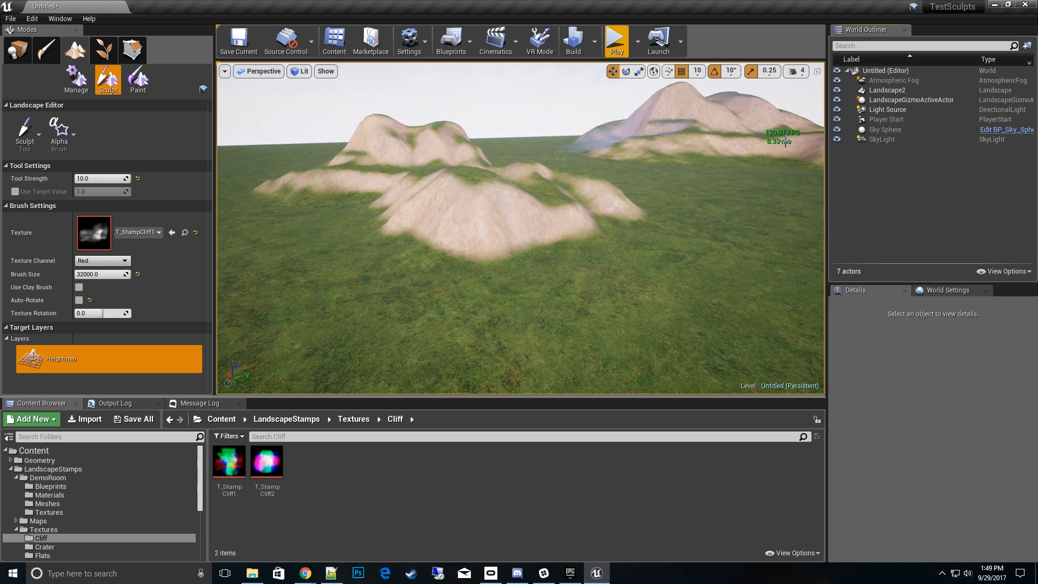
{"action": "right_click_drag", "start_coordinate": [638, 206], "coordinate": [475, 282]}
{"action": "right_click_drag", "start_coordinate": [768, 162], "coordinate": [649, 272]}
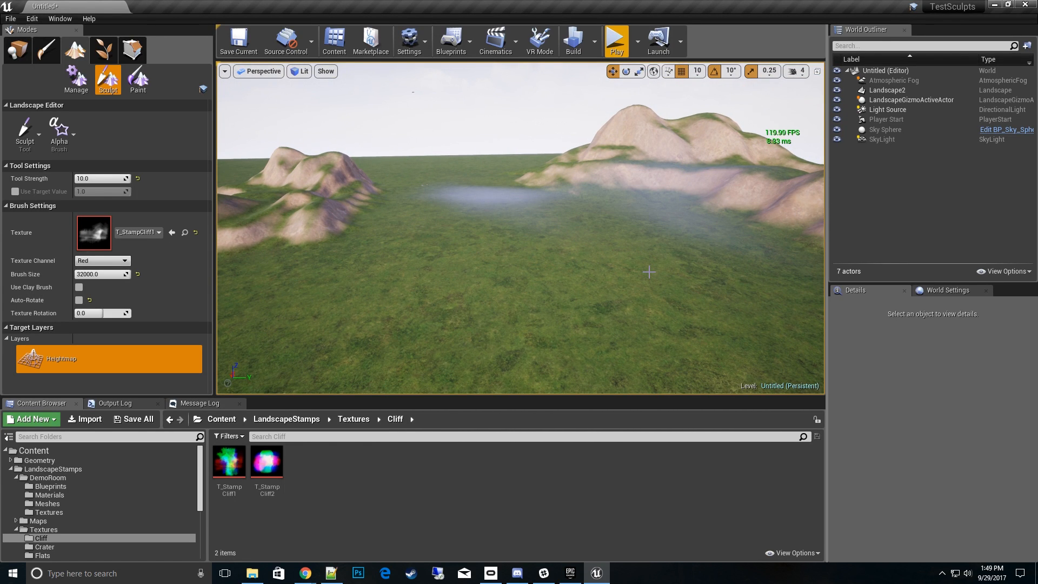